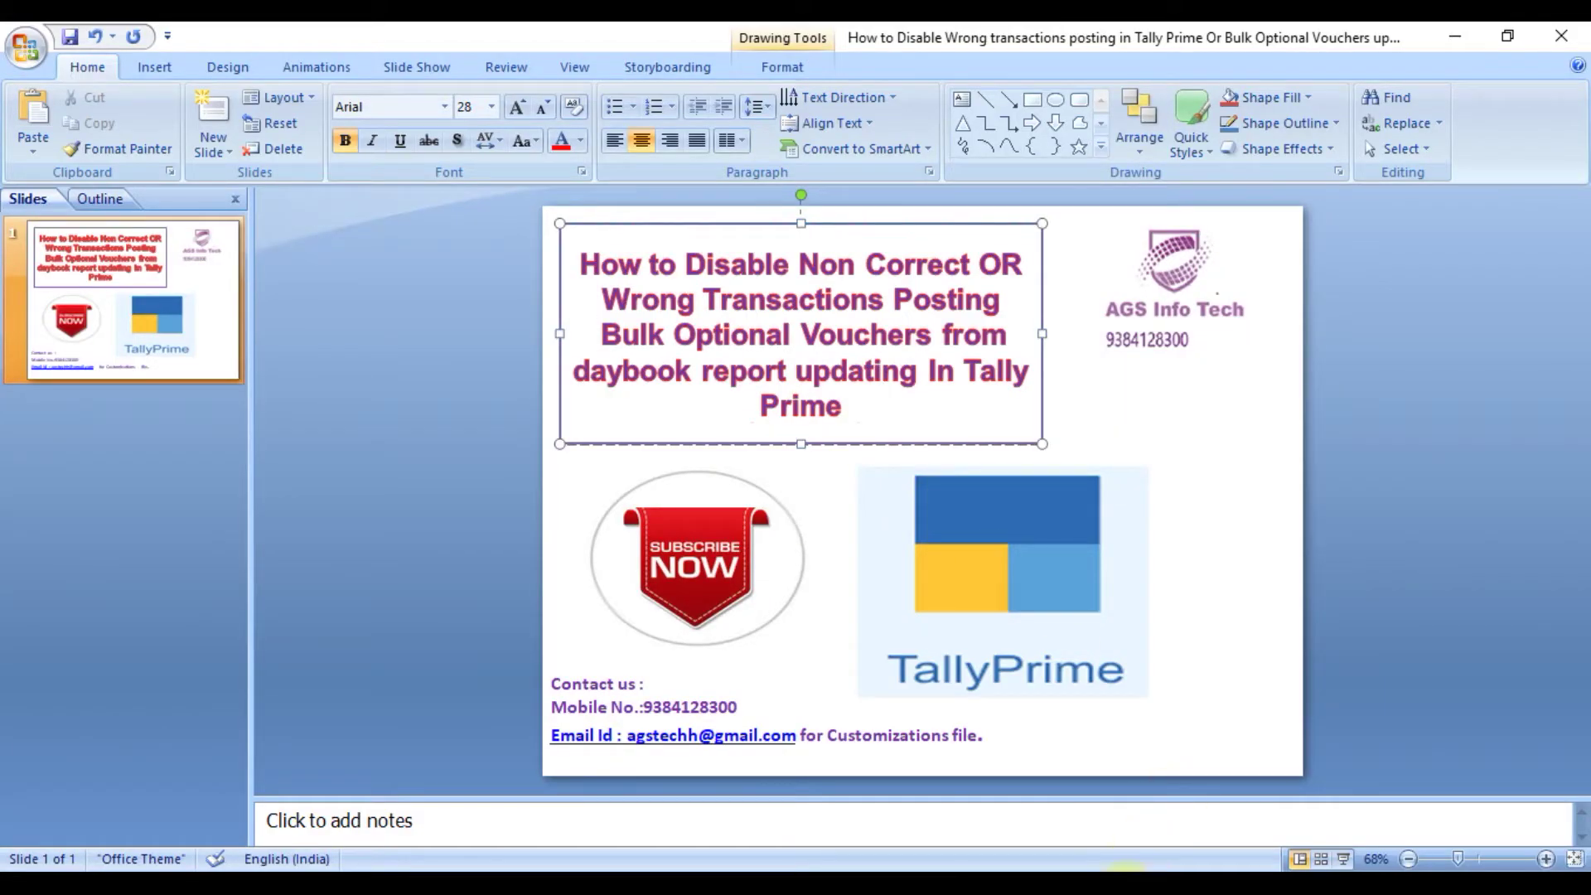
Switch from the PowerPoint title slide to the TallyPrime window at ABC Company Ltd's Gateway.
left_click(1252, 870)
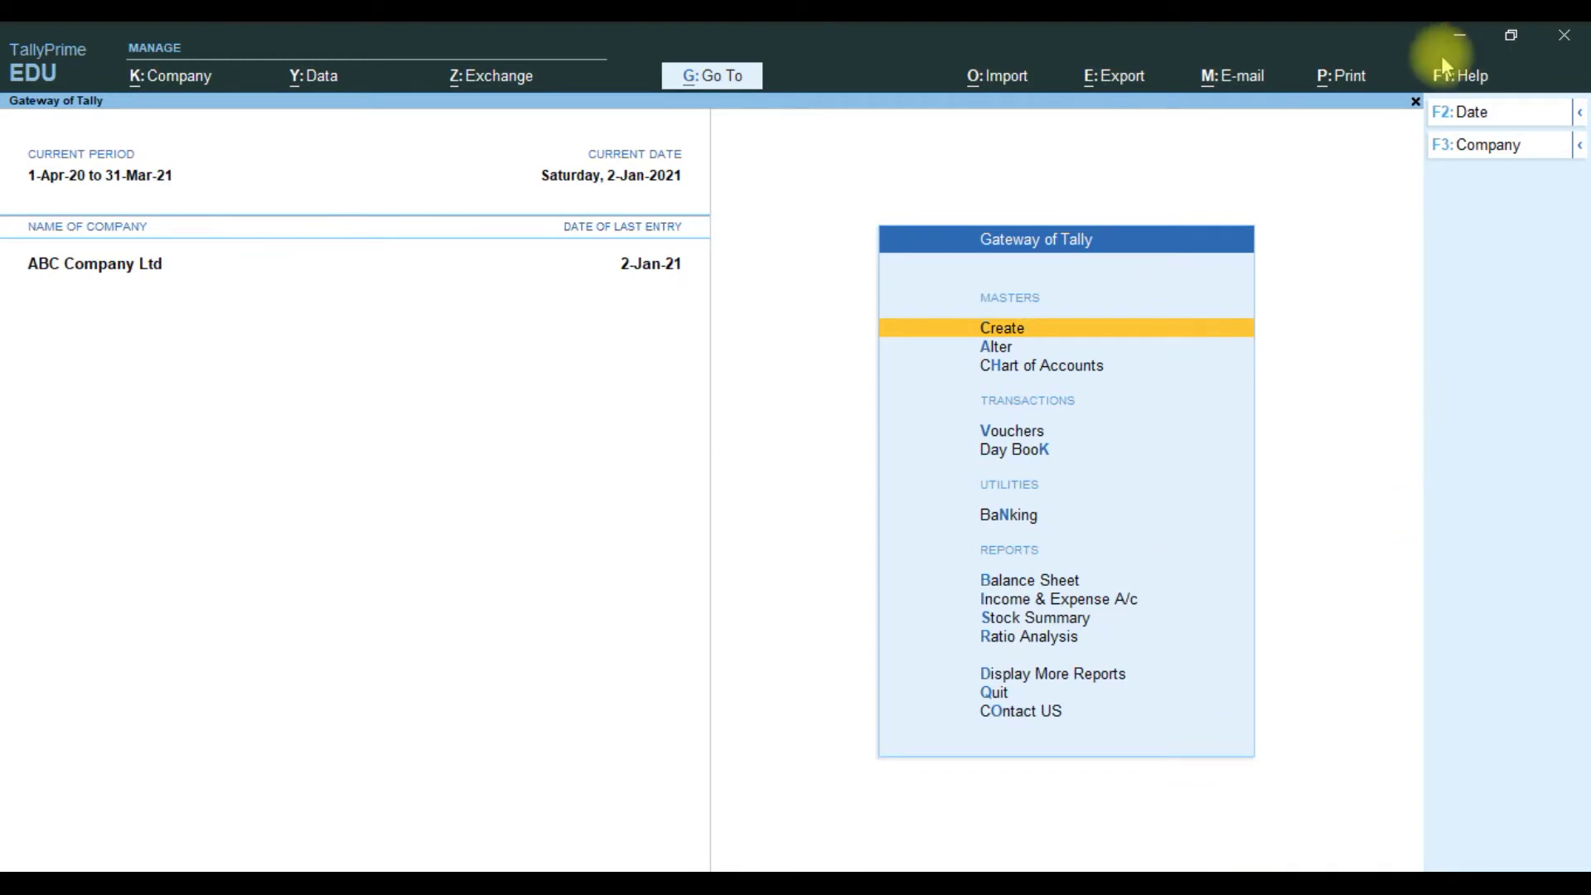
Via Help > TDLs & AddOns > Add-On Features, set 'Disable Bulk Transactions from Daybook reports' to Yes and accept.
left_click(1454, 77)
key("Down")
key("Down")
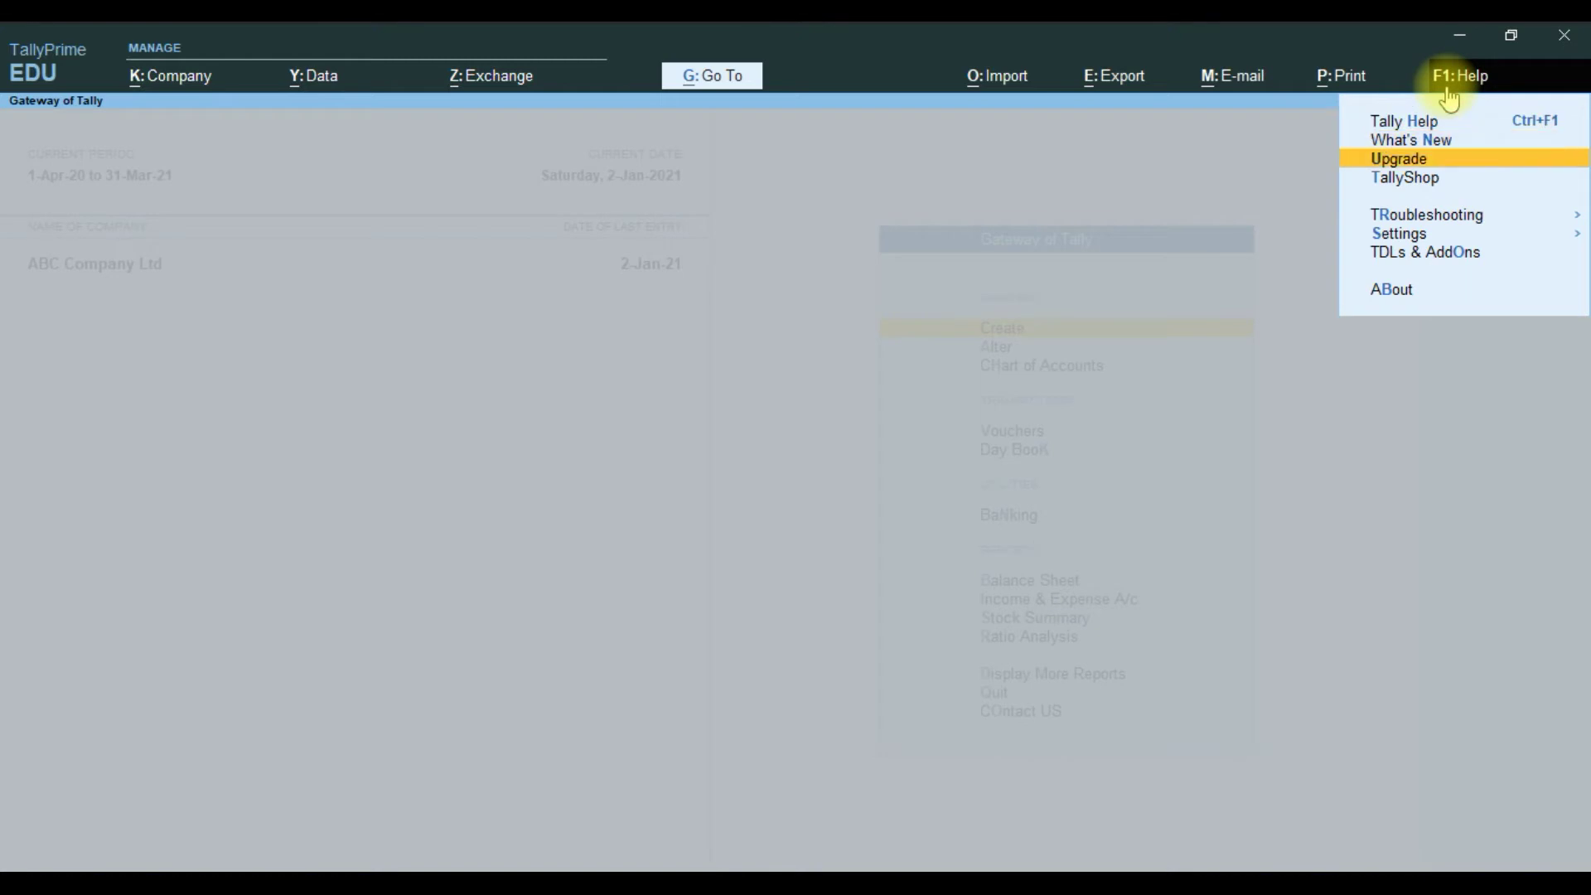
key("Down")
key("Down")
key("Down")
key("Down")
key("Return")
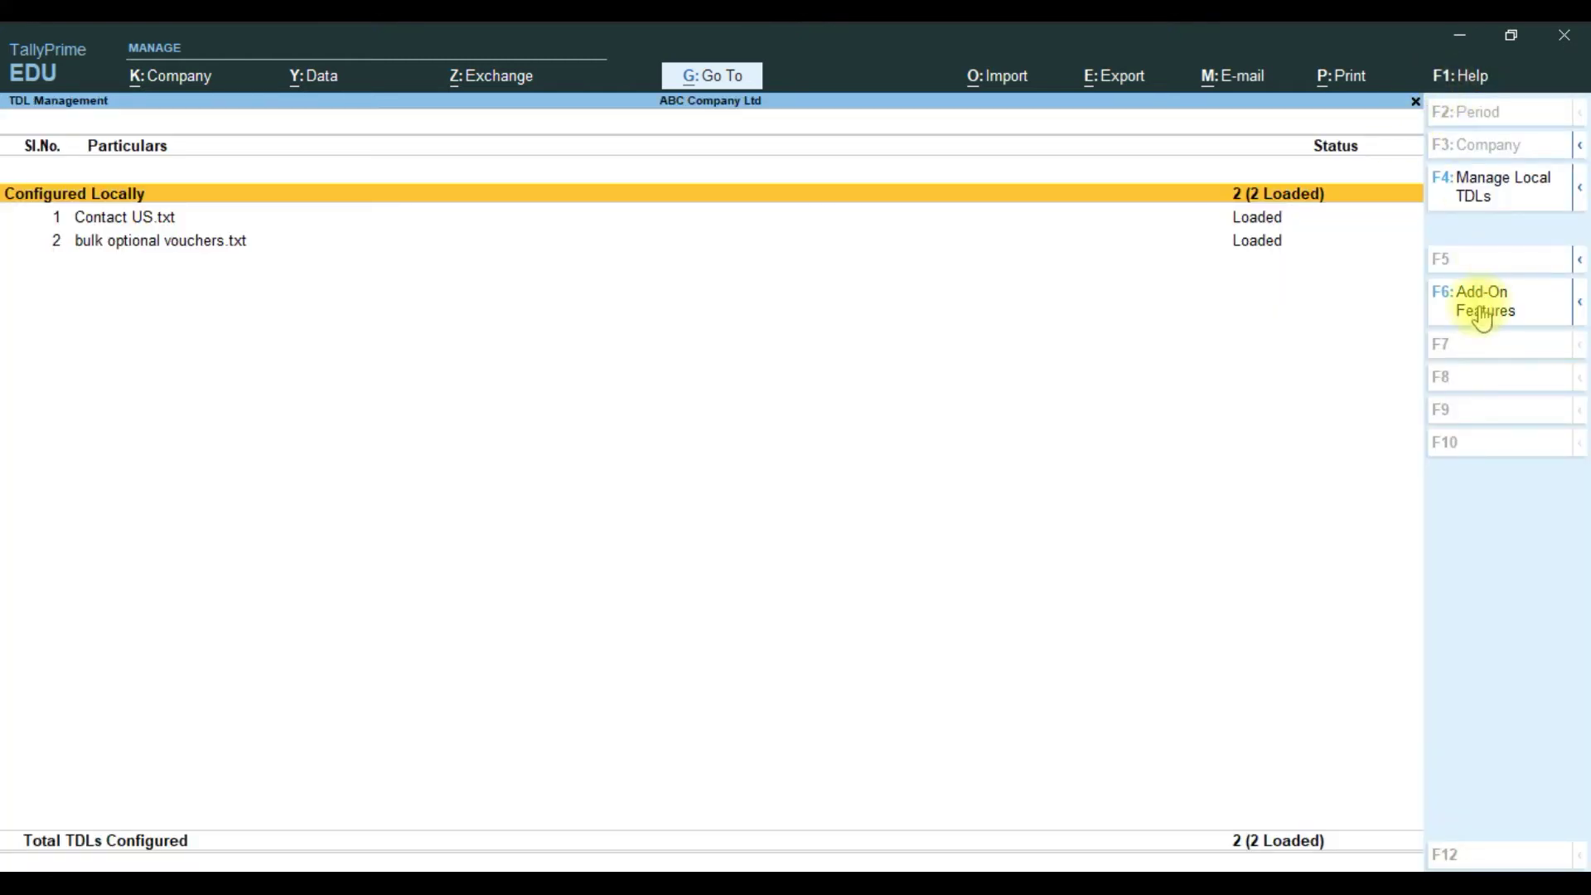
left_click(1484, 302)
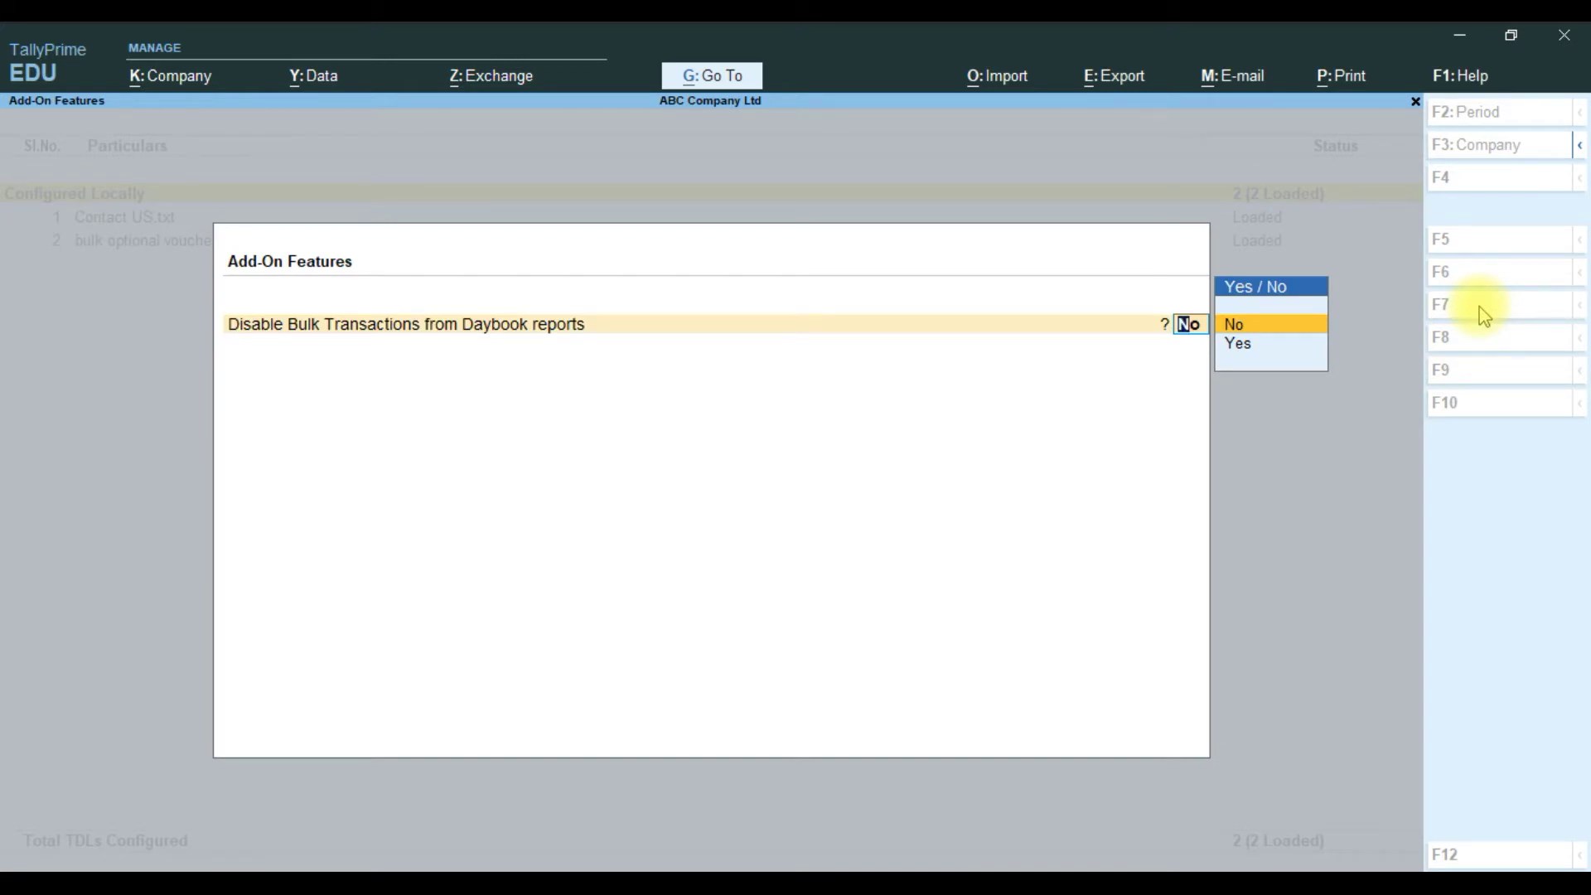
key("Down")
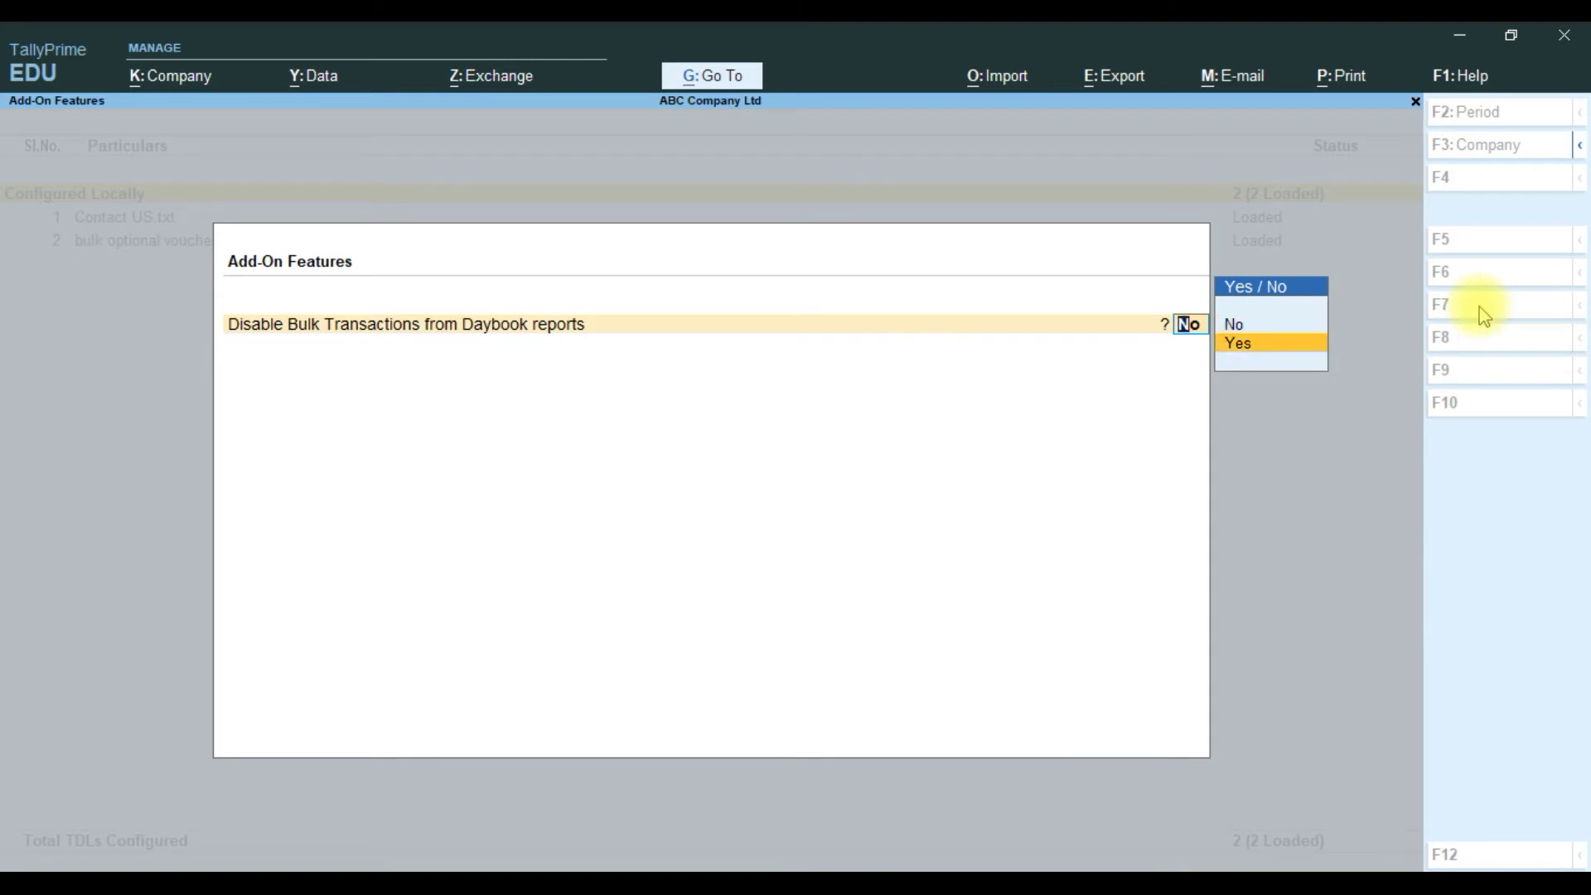
key("Return")
key("Return")
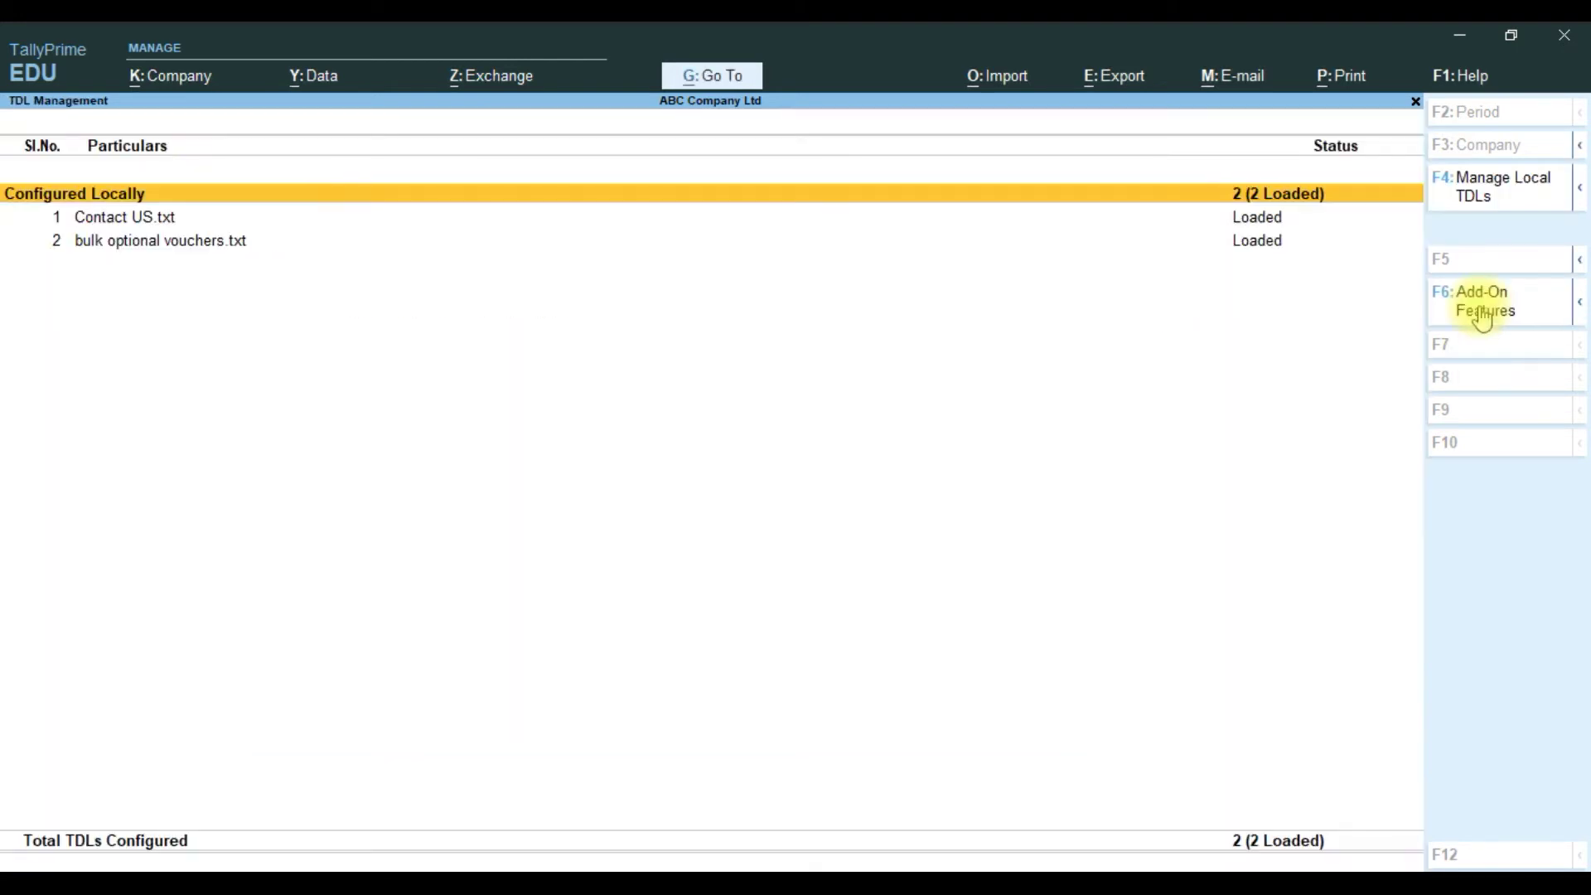
Return to the Gateway of Tally and open the Day Book showing the 2-Jan-21 sales entries.
key("Escape")
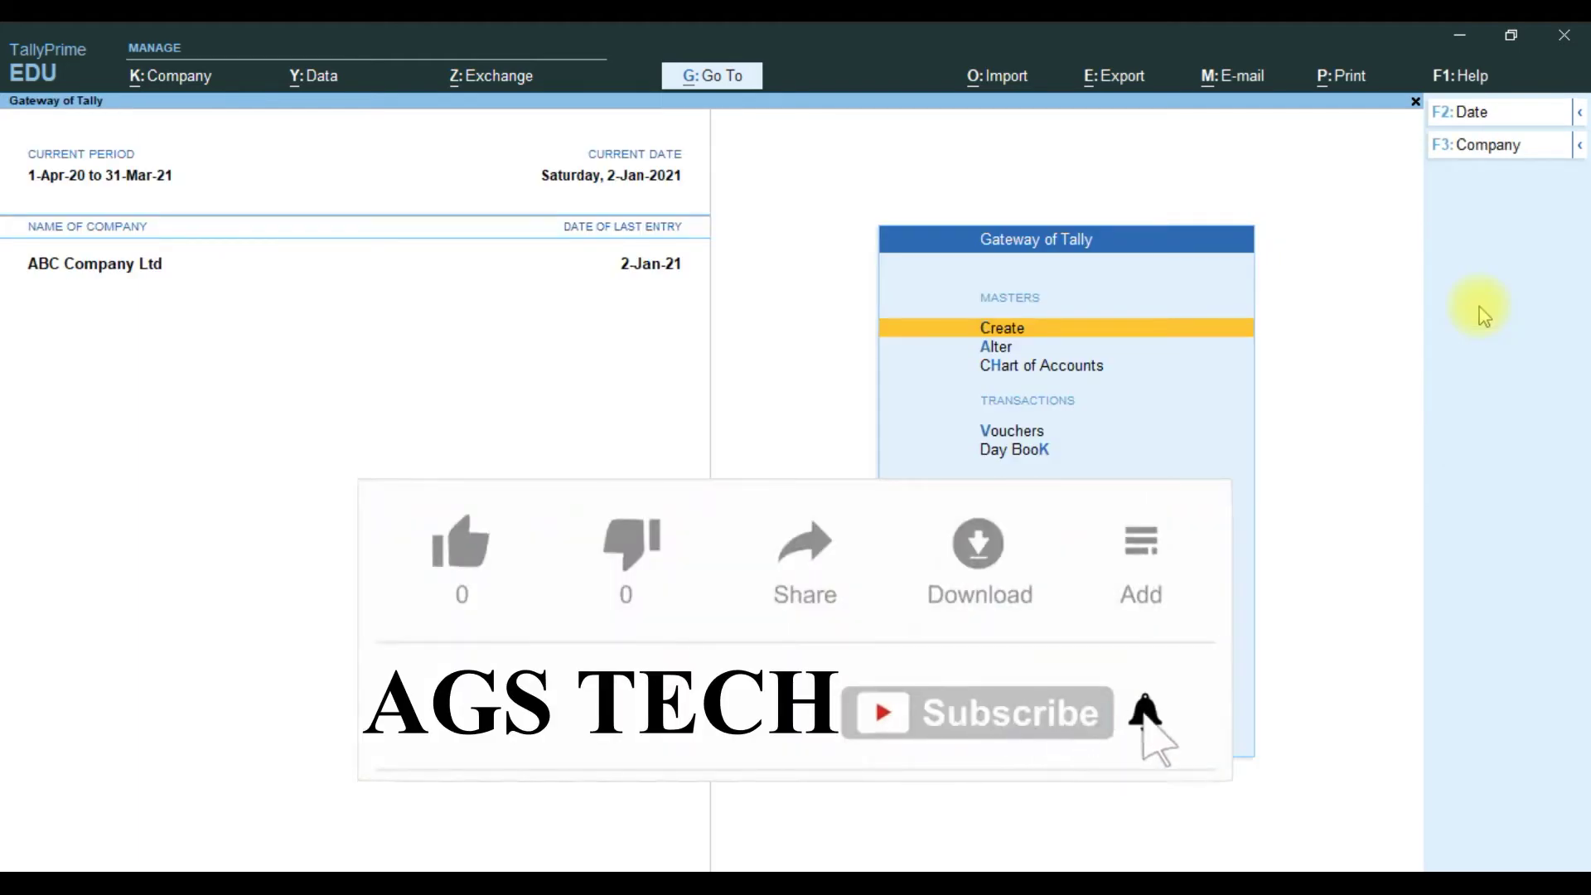
key("Down")
key("Down")
key("Down")
key("Down")
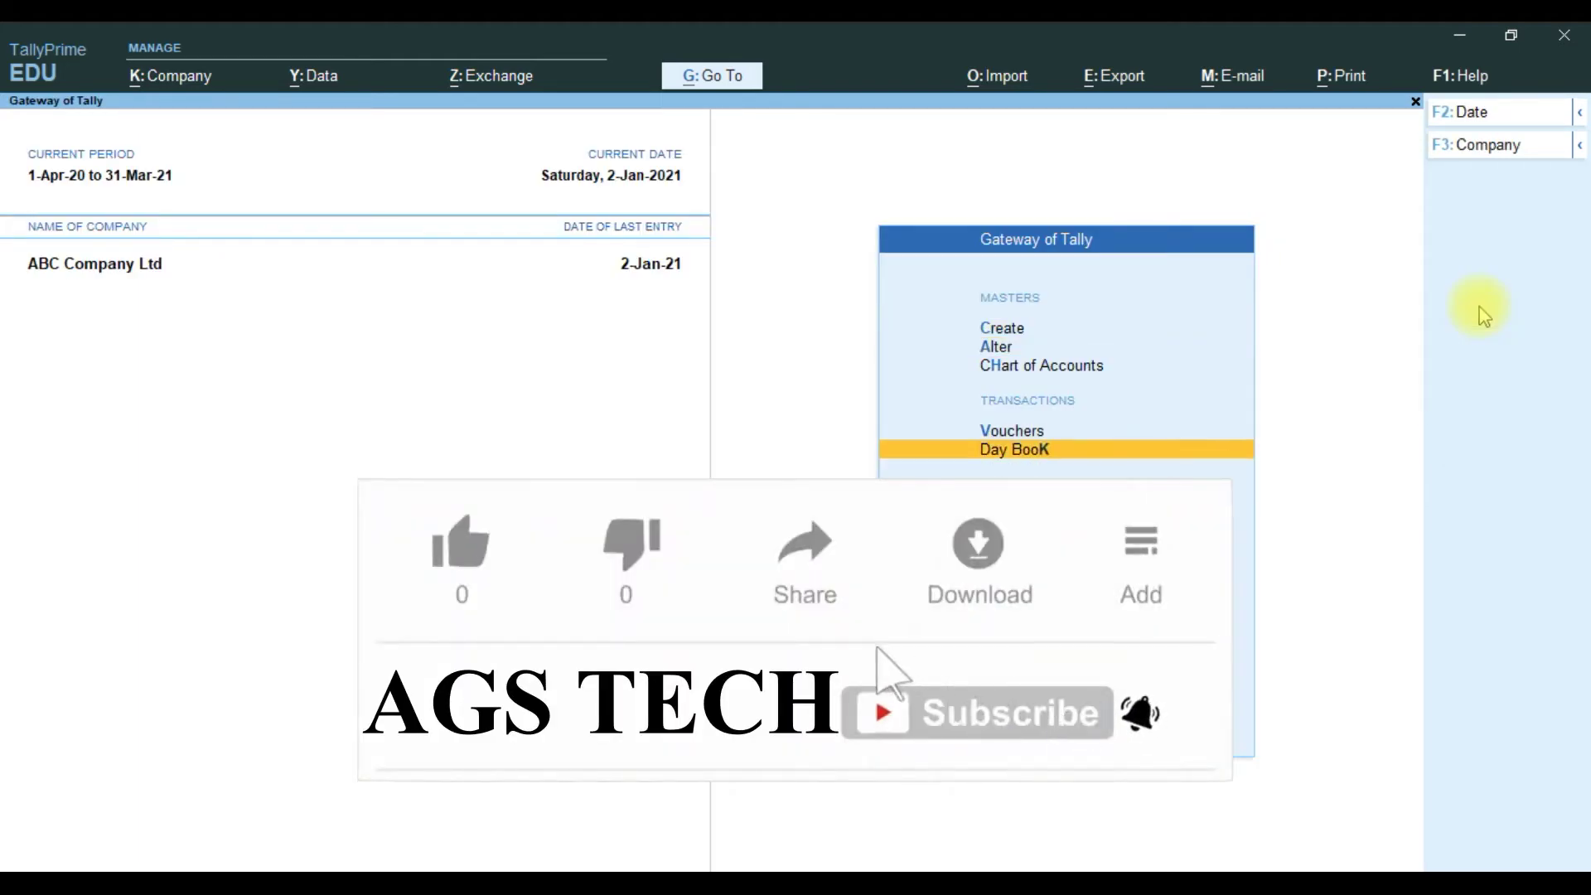
key("Up")
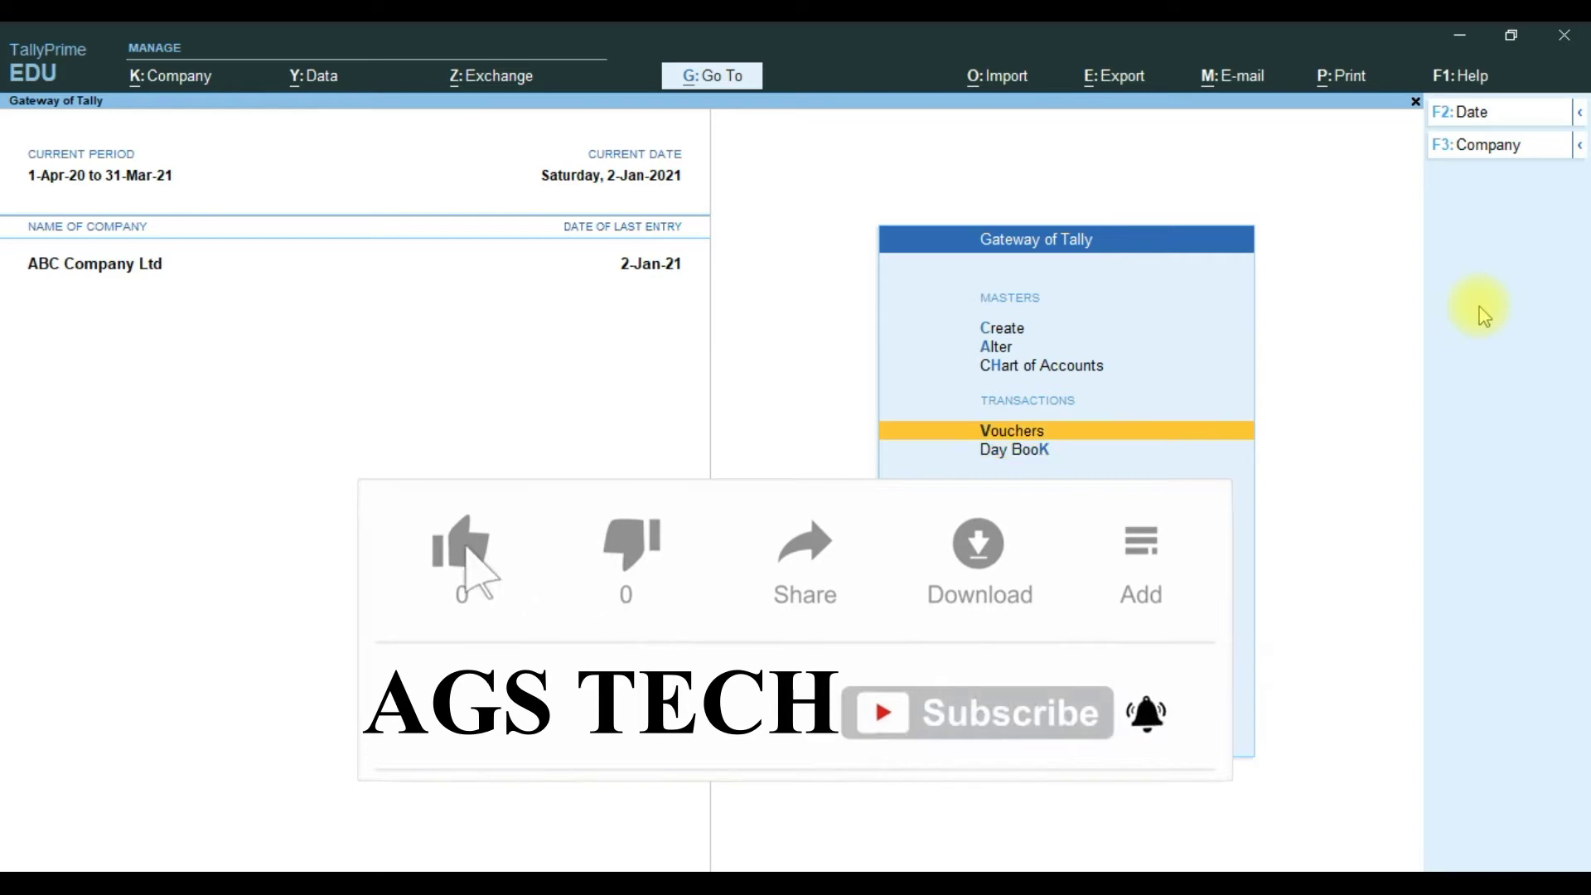
key("Down")
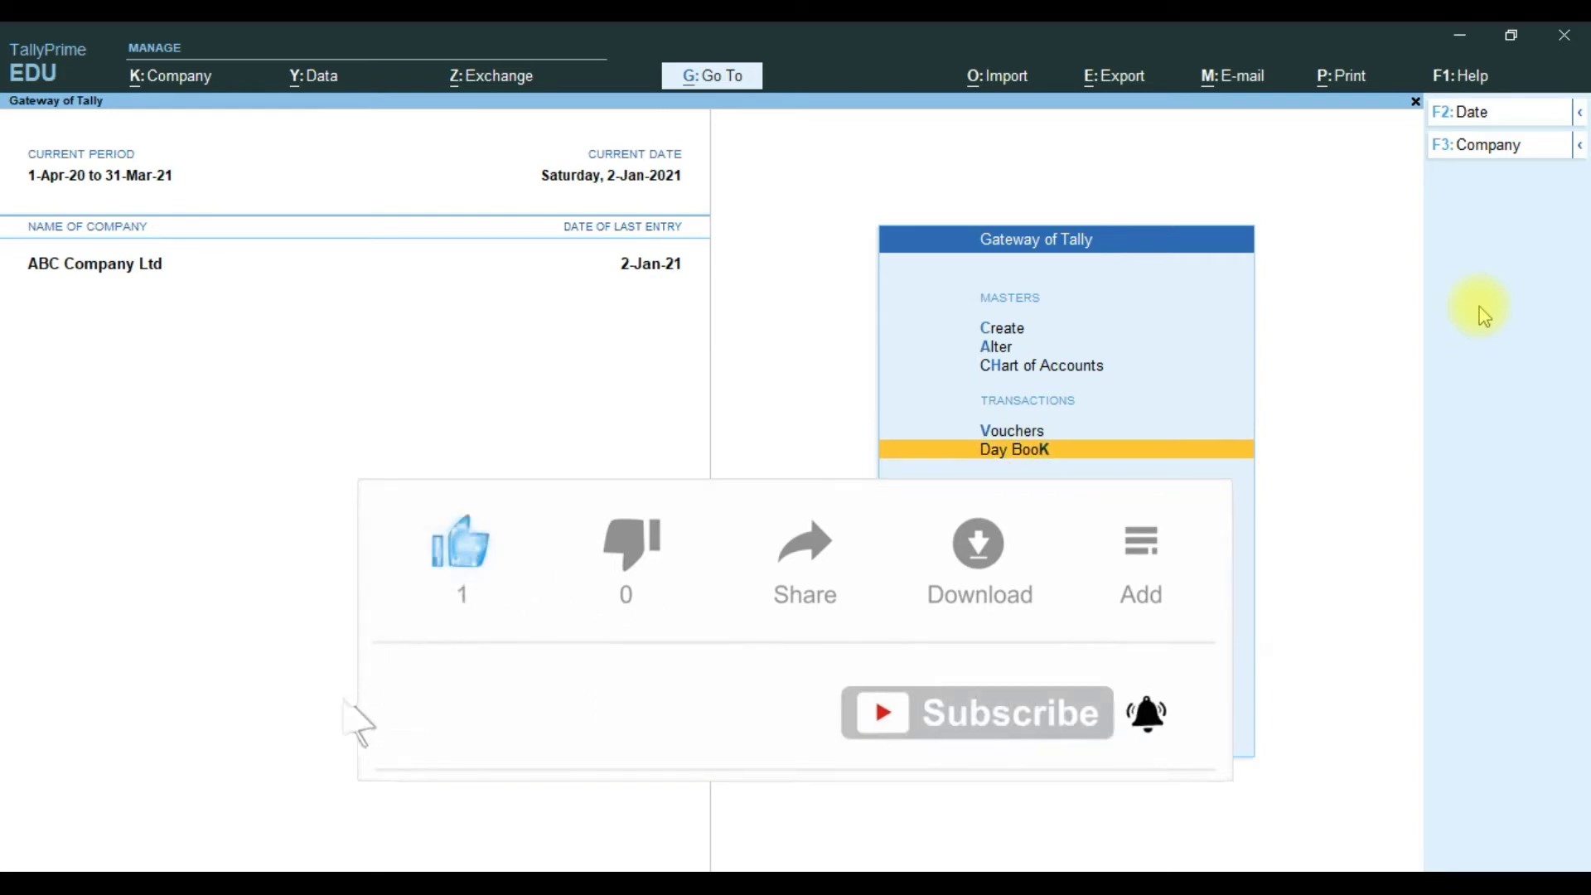
key("Return")
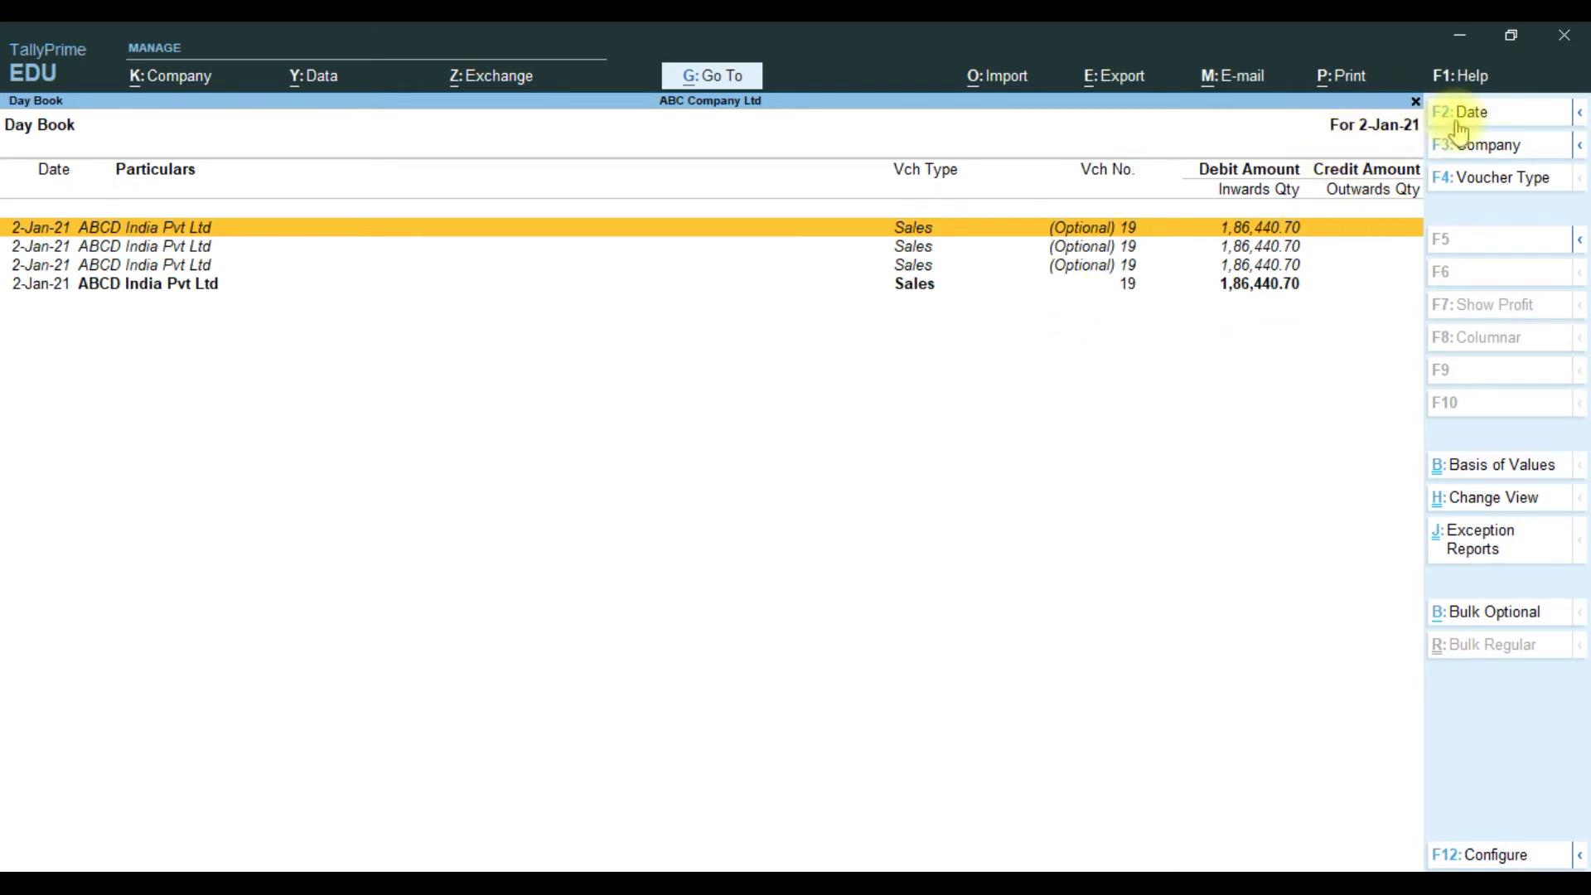
Change the Day Book period to run from 1-1-2020 through 2-Jan-21.
key("alt+F2")
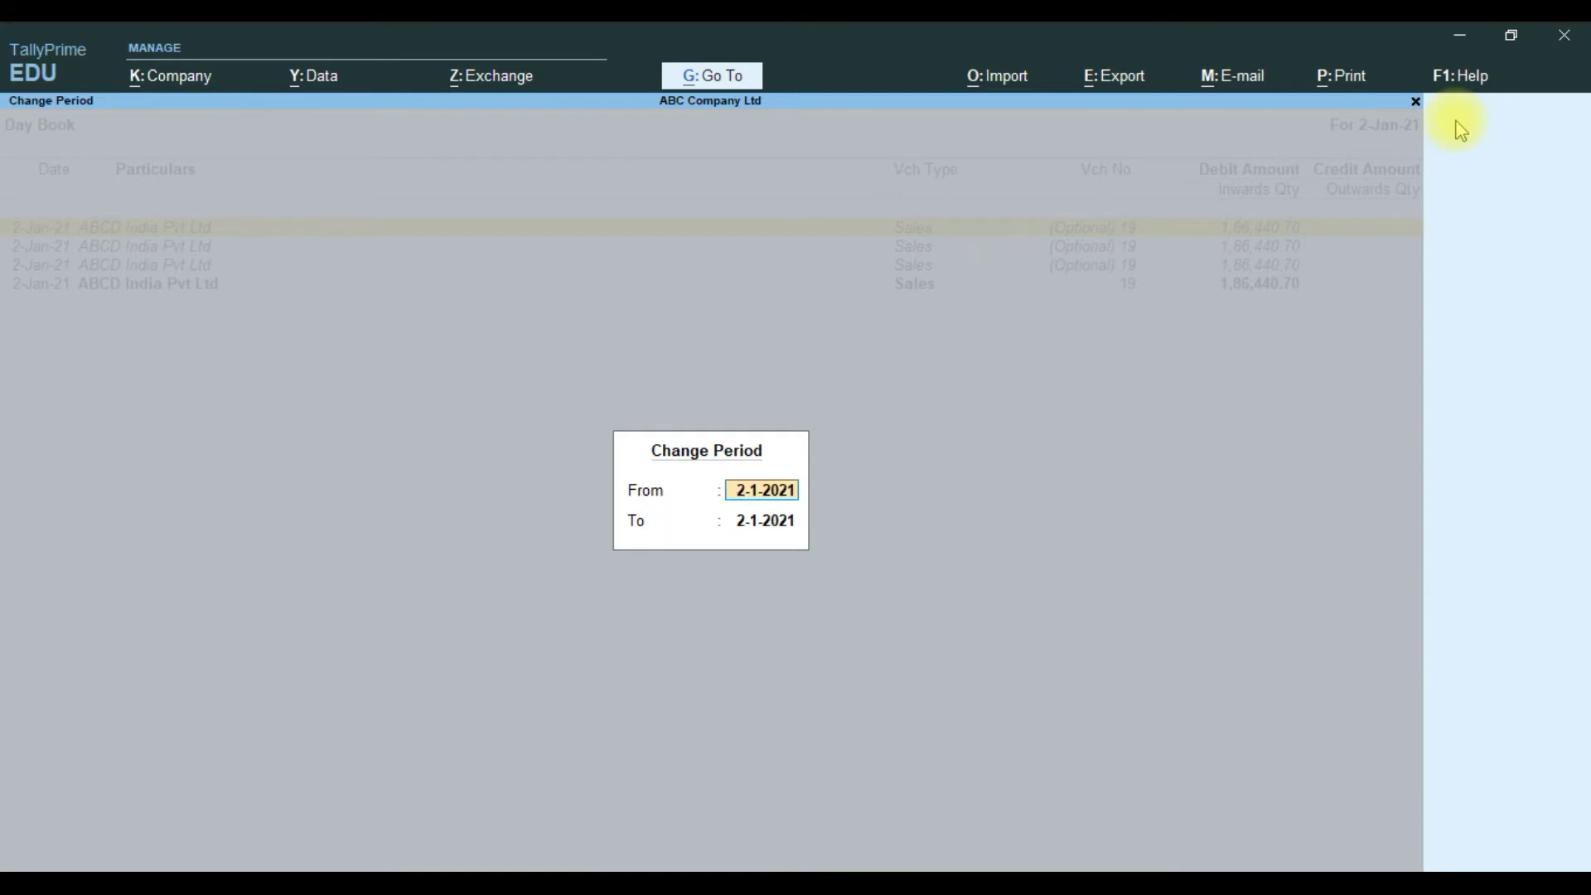
type("1-1-2020")
key("Return")
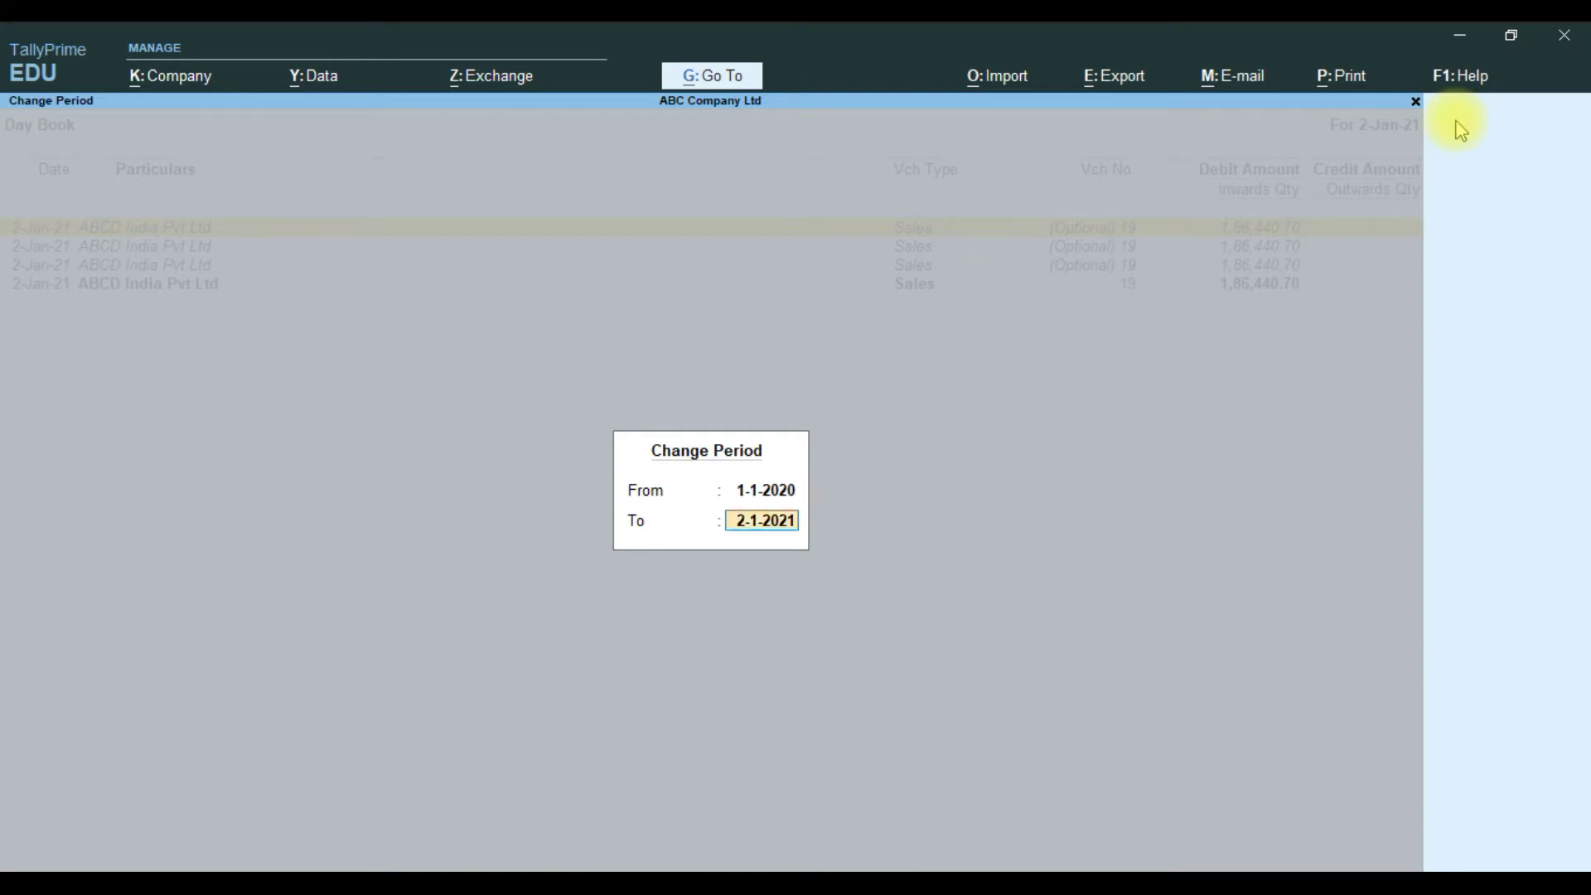
key("Return")
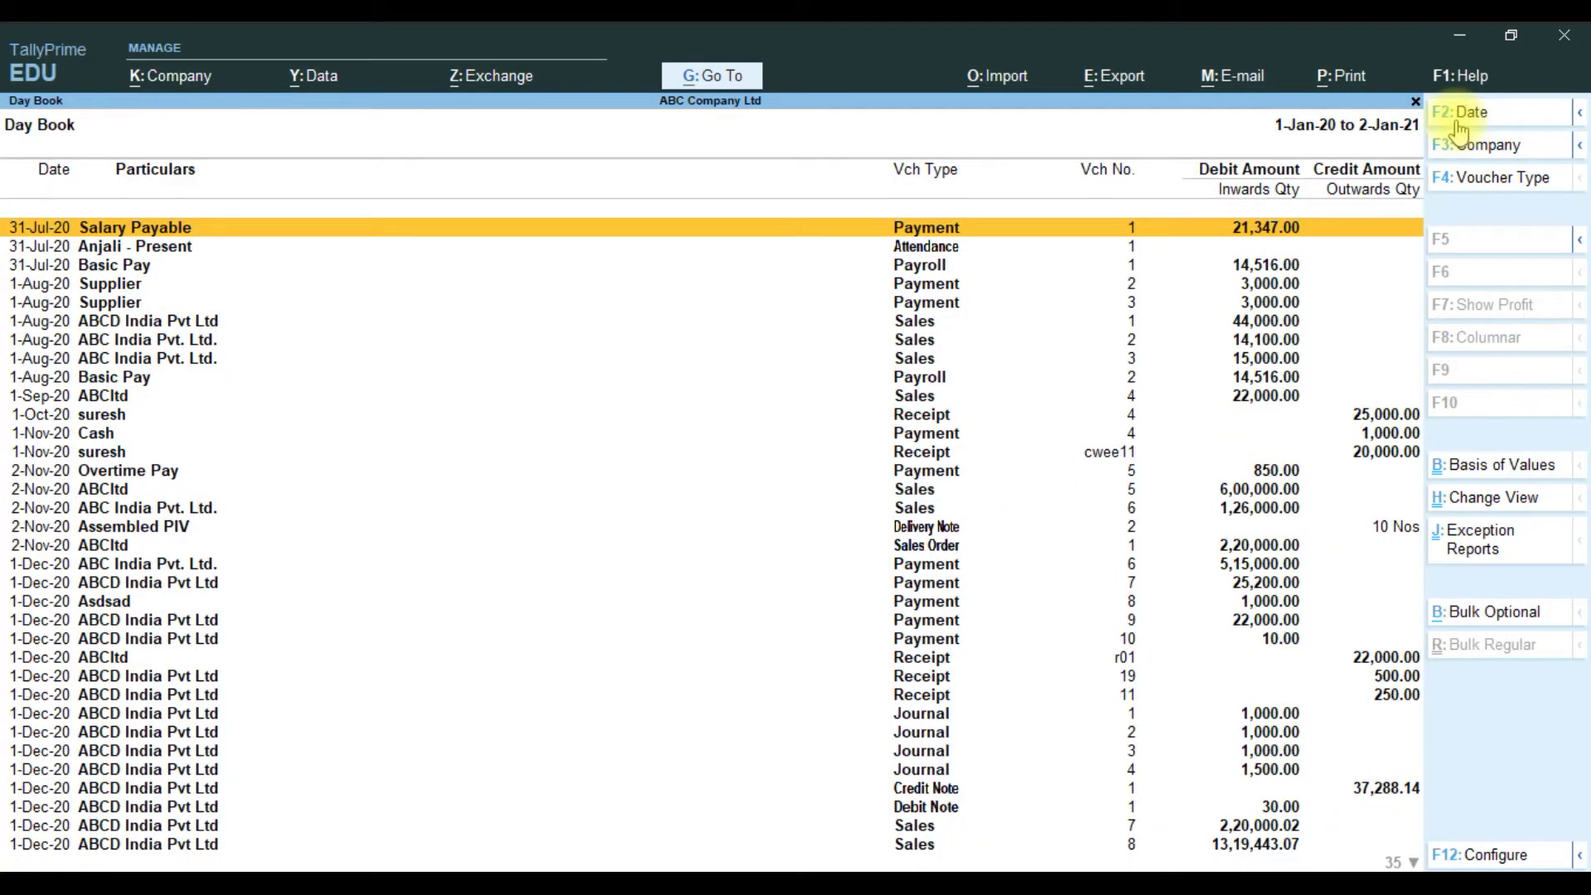
Browse the vouchers from the 1-Aug-20 payments down to the December sales, landing on Purchase Indent 4.
key("Down")
key("Down")
key("Down")
key("Down")
key("Down")
key("Down")
key("Down")
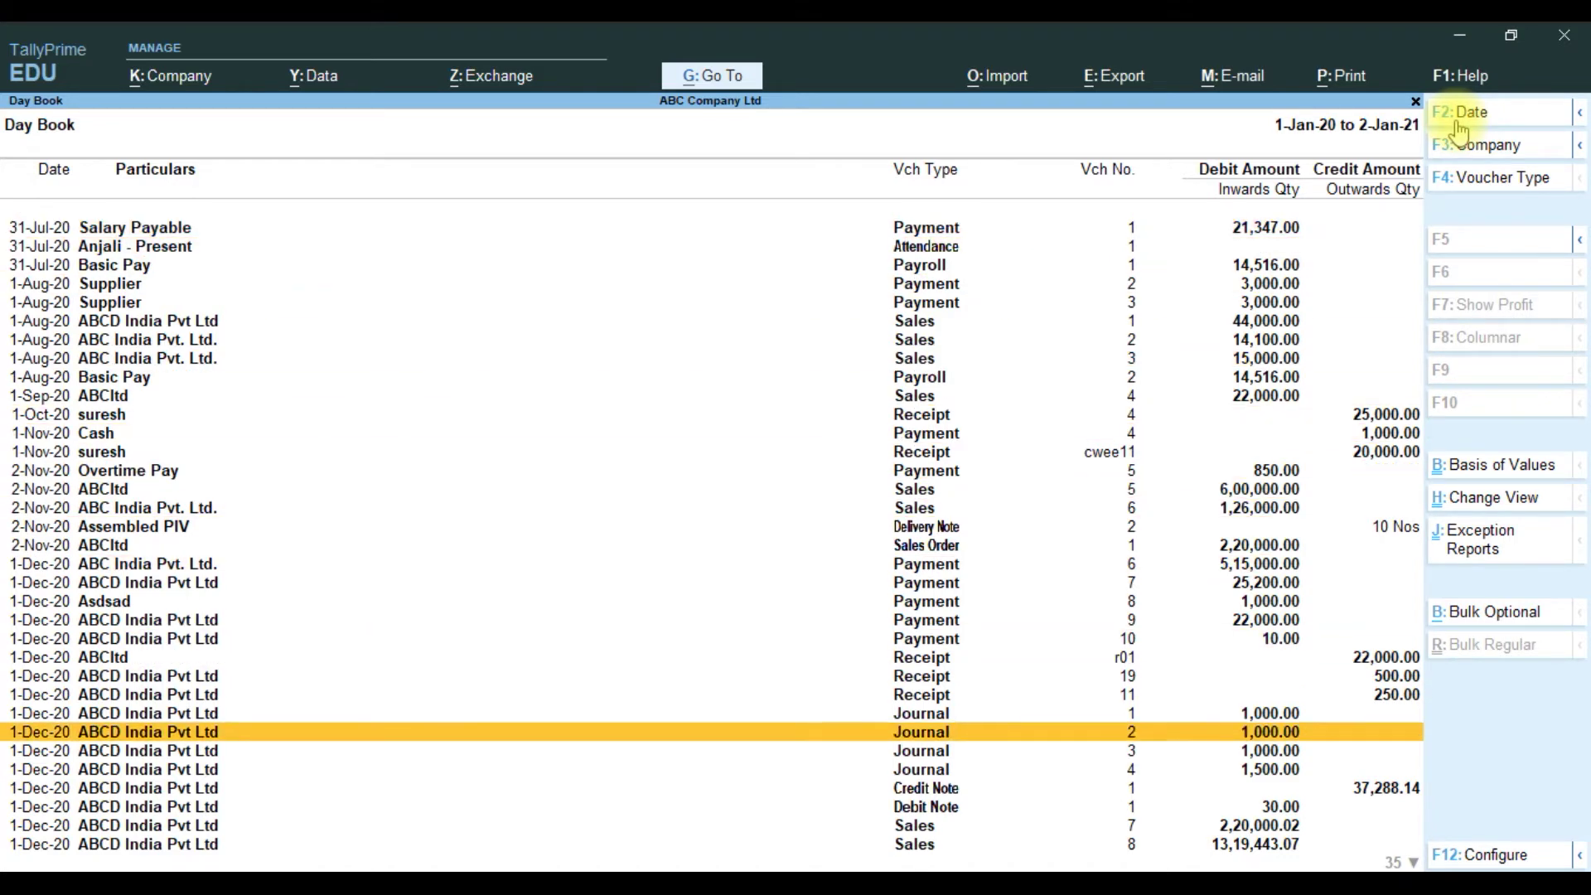
key("Down")
key("Down")
key("Down")
key("Down")
key("Down")
key("Down")
key("Down")
key("Down")
key("Down")
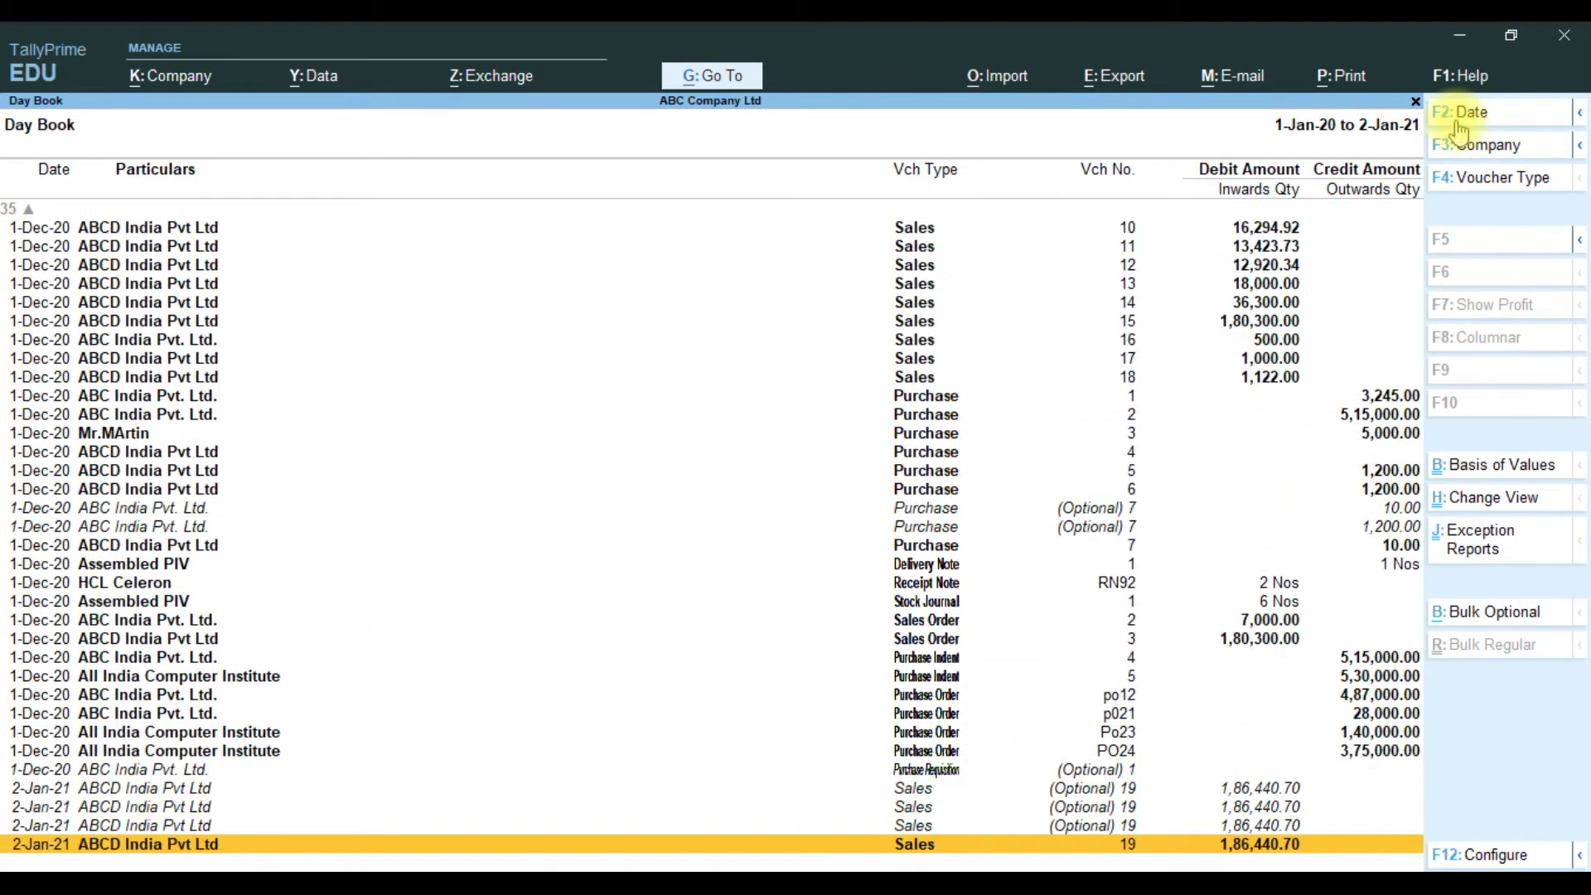
key("Up")
key("Up")
key("Up")
key("Up")
key("Up")
key("Up")
key("Up")
key("Up")
key("Up")
key("Up")
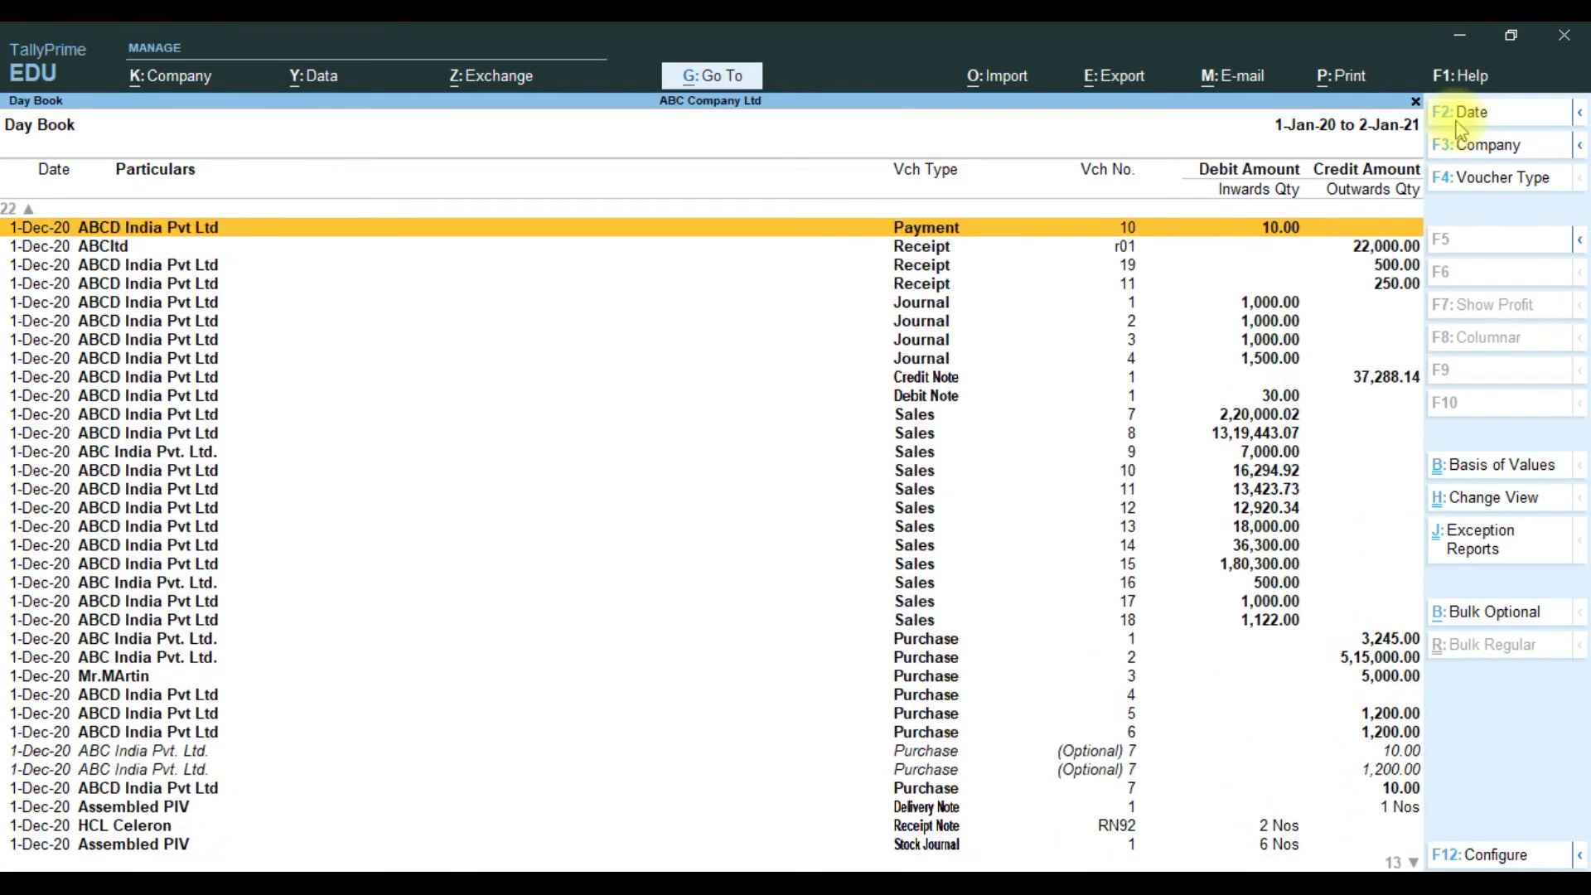
key("Up")
key("Up")
key("Up")
key("Up")
key("Up")
key("Up")
key("Down")
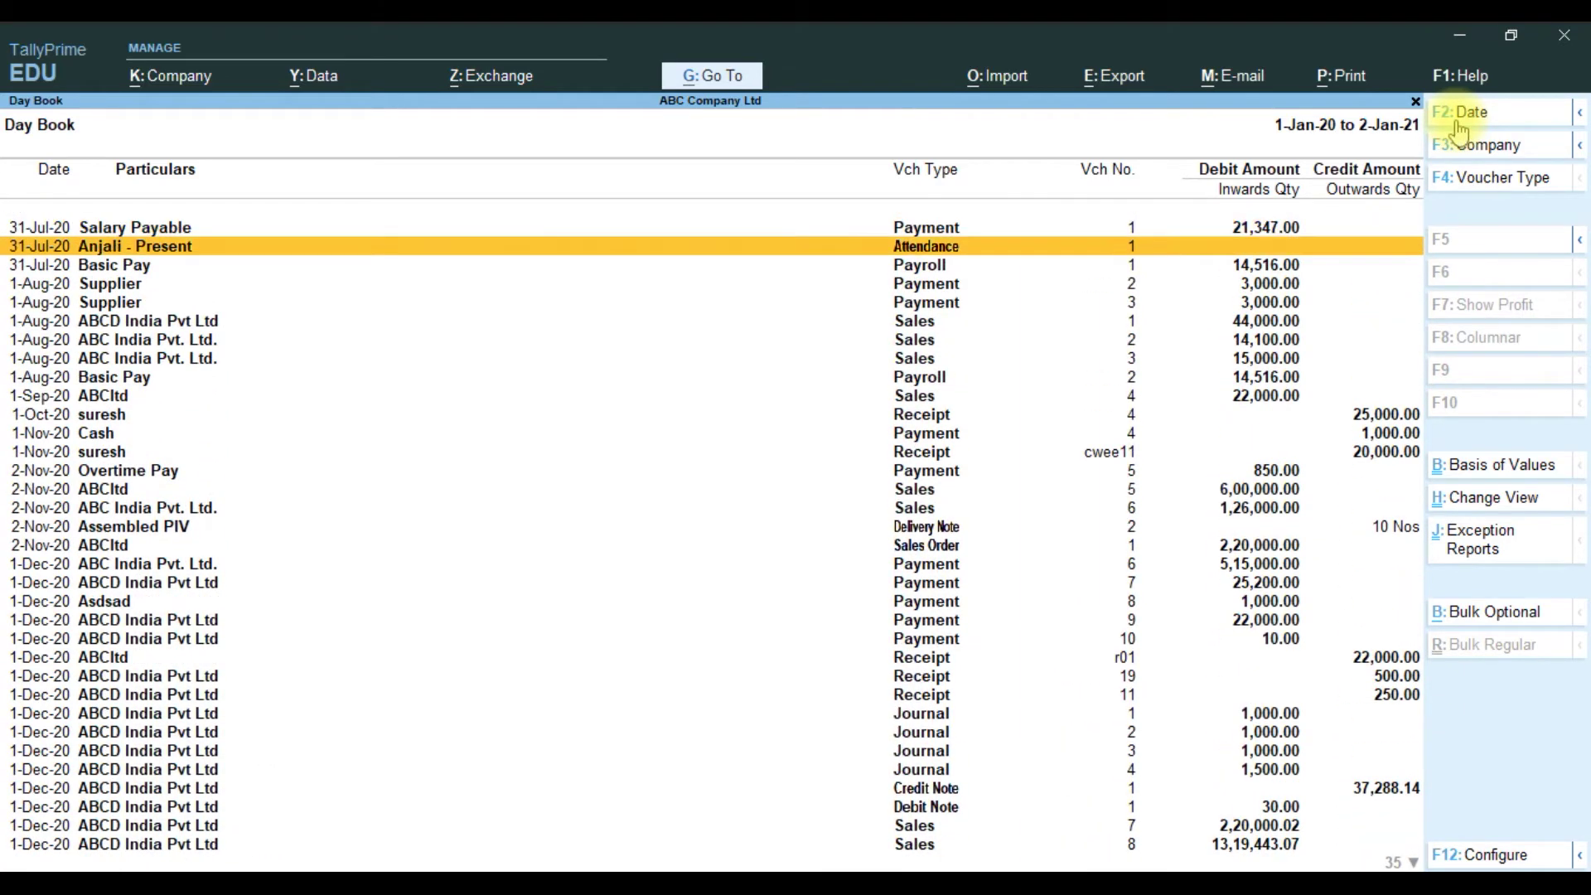
key("Down")
key("Down")
key("Down")
key("Down")
key("Down")
key("Down")
key("Down")
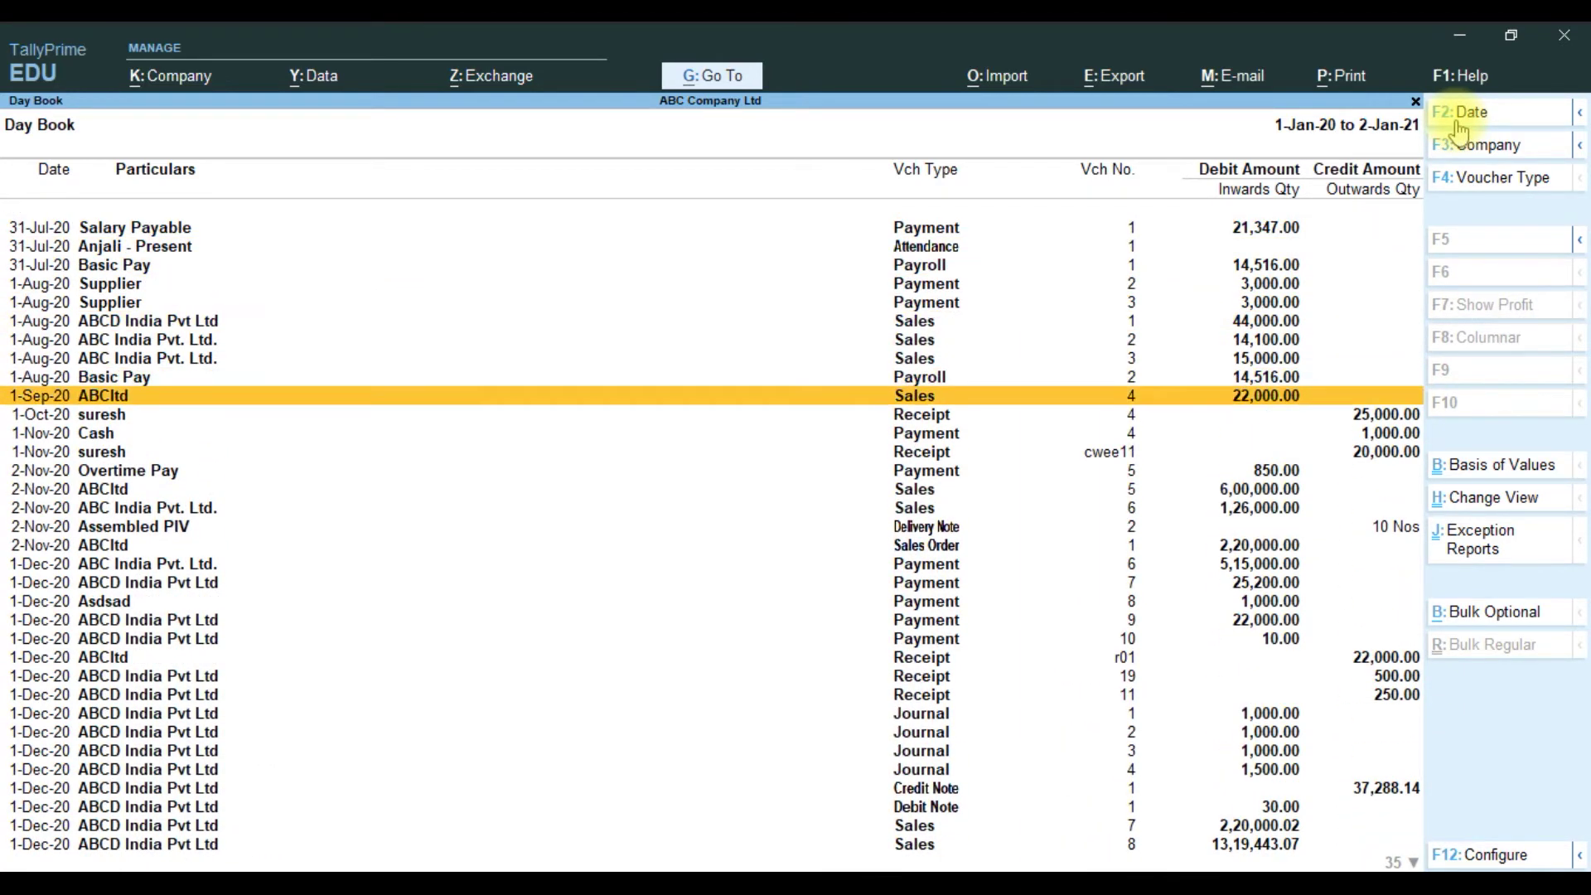
key("Down")
key("Down")
key("Down")
key("Down")
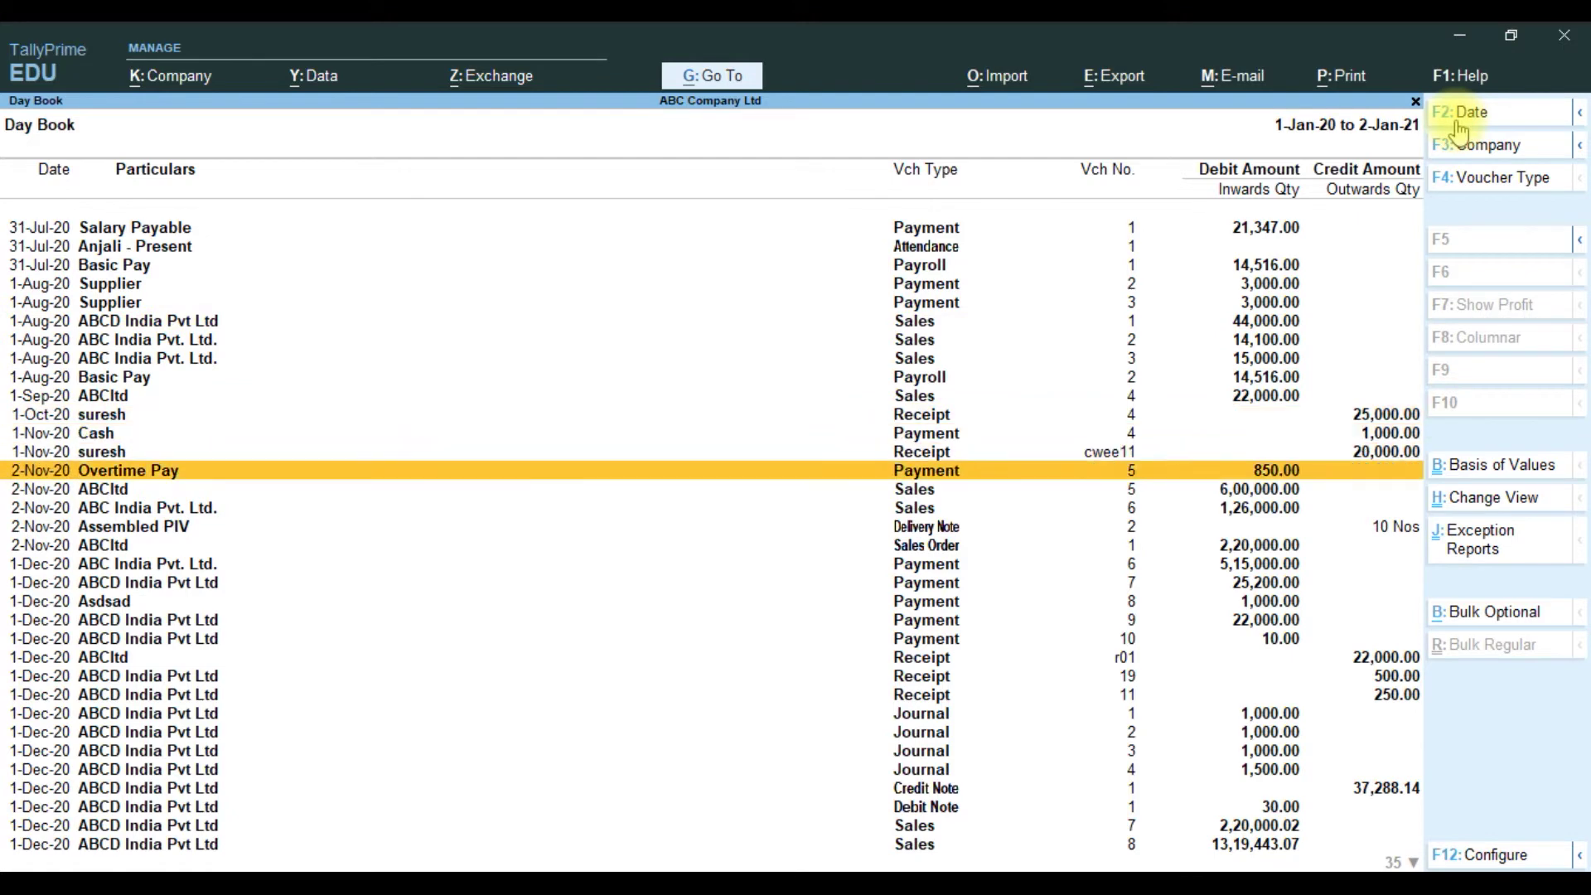
key("Down")
key("Down")
key("Down")
key("Down")
key("Down")
key("Down")
key("Down")
key("Down")
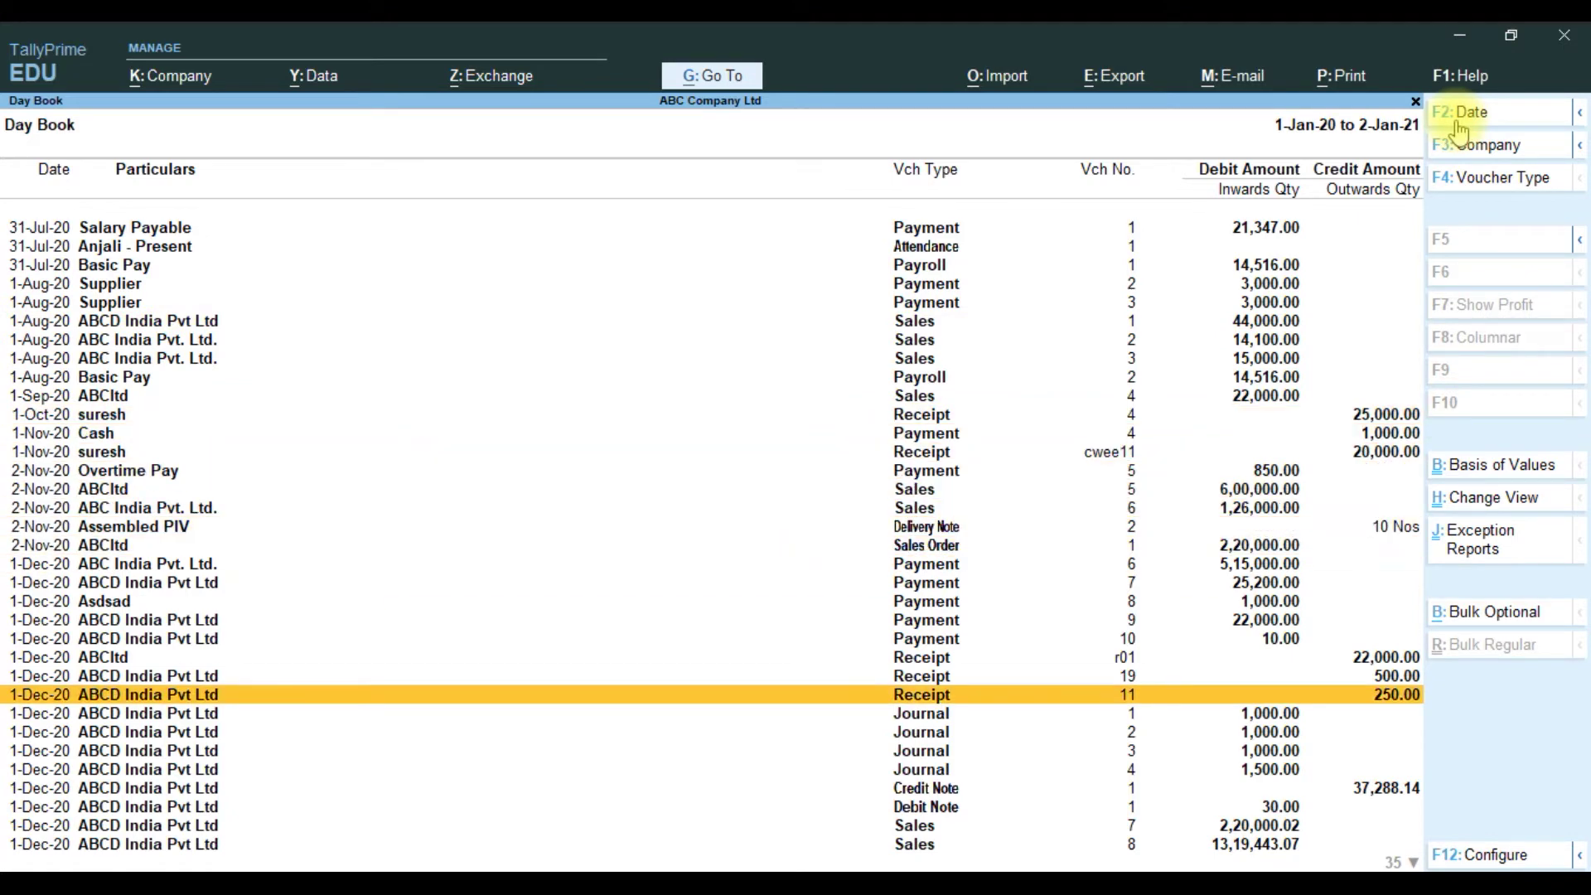
key("Down")
key("Down")
key("Down")
key("Down")
key("Down")
key("Down")
key("Down")
key("Down")
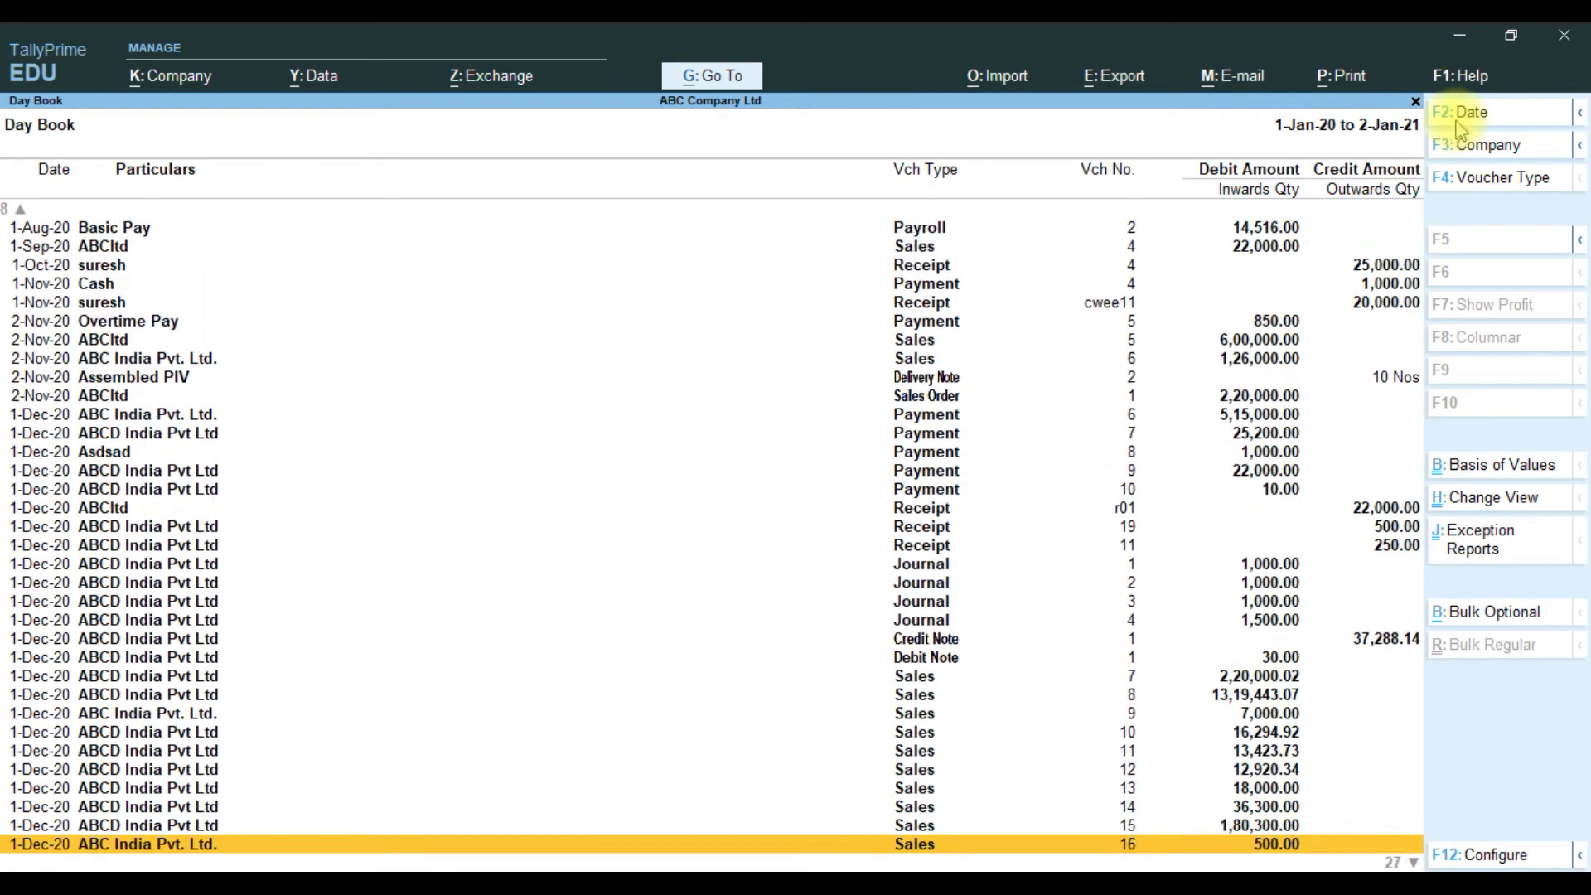
key("Down")
key("Down")
key("Down")
key("Down")
key("Down")
key("Down")
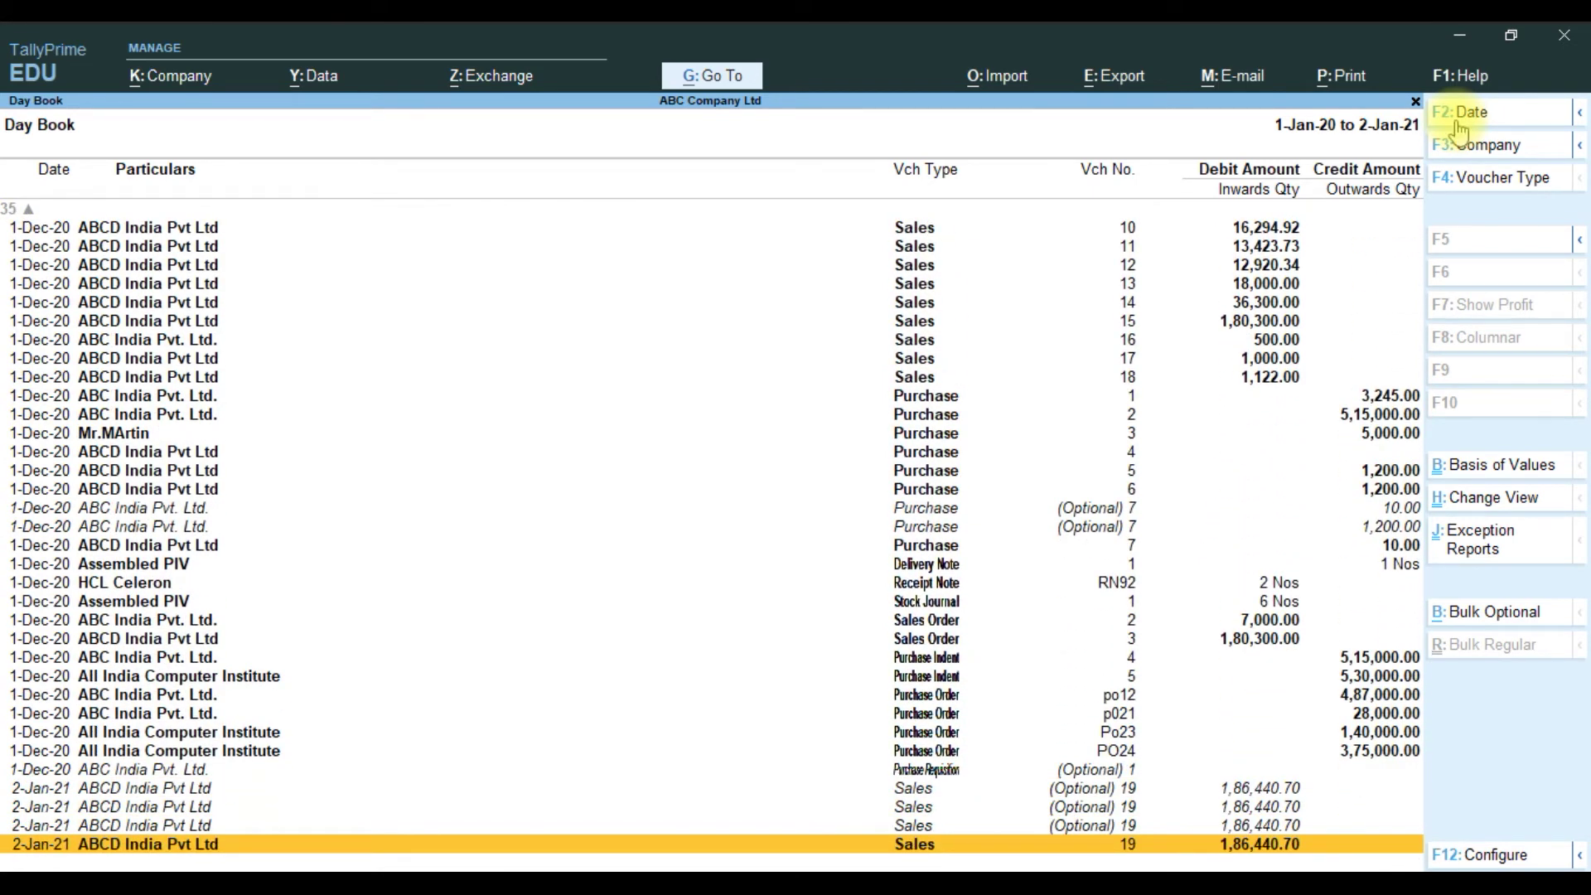
key("Up")
key("Up")
key("Up")
key("Up")
key("Up")
key("Up")
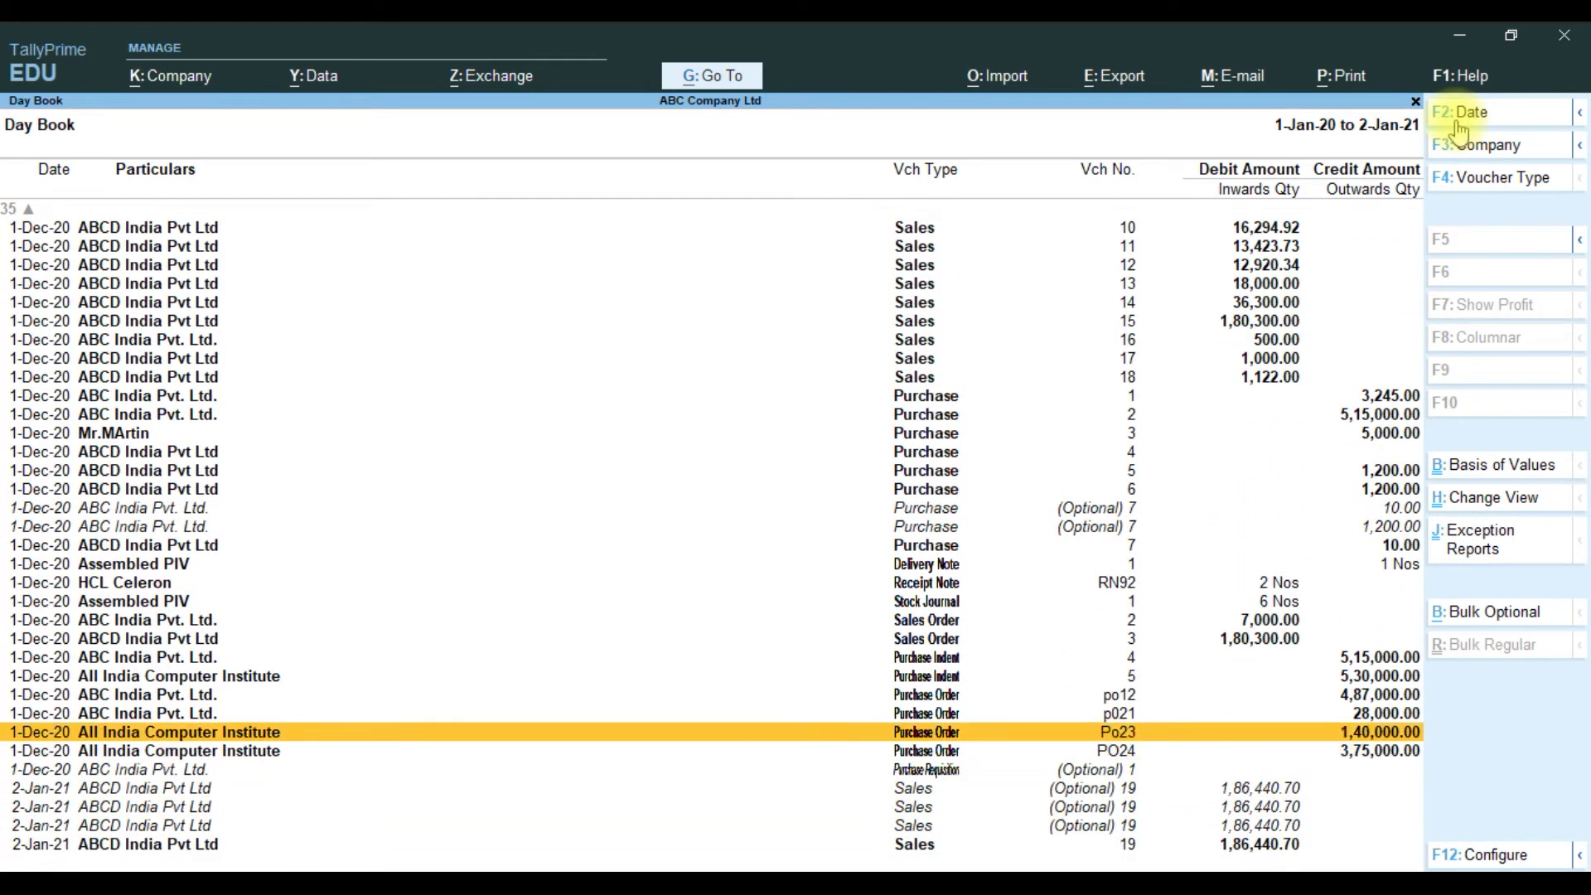
key("Up")
key("Up")
key("Up")
key("Up")
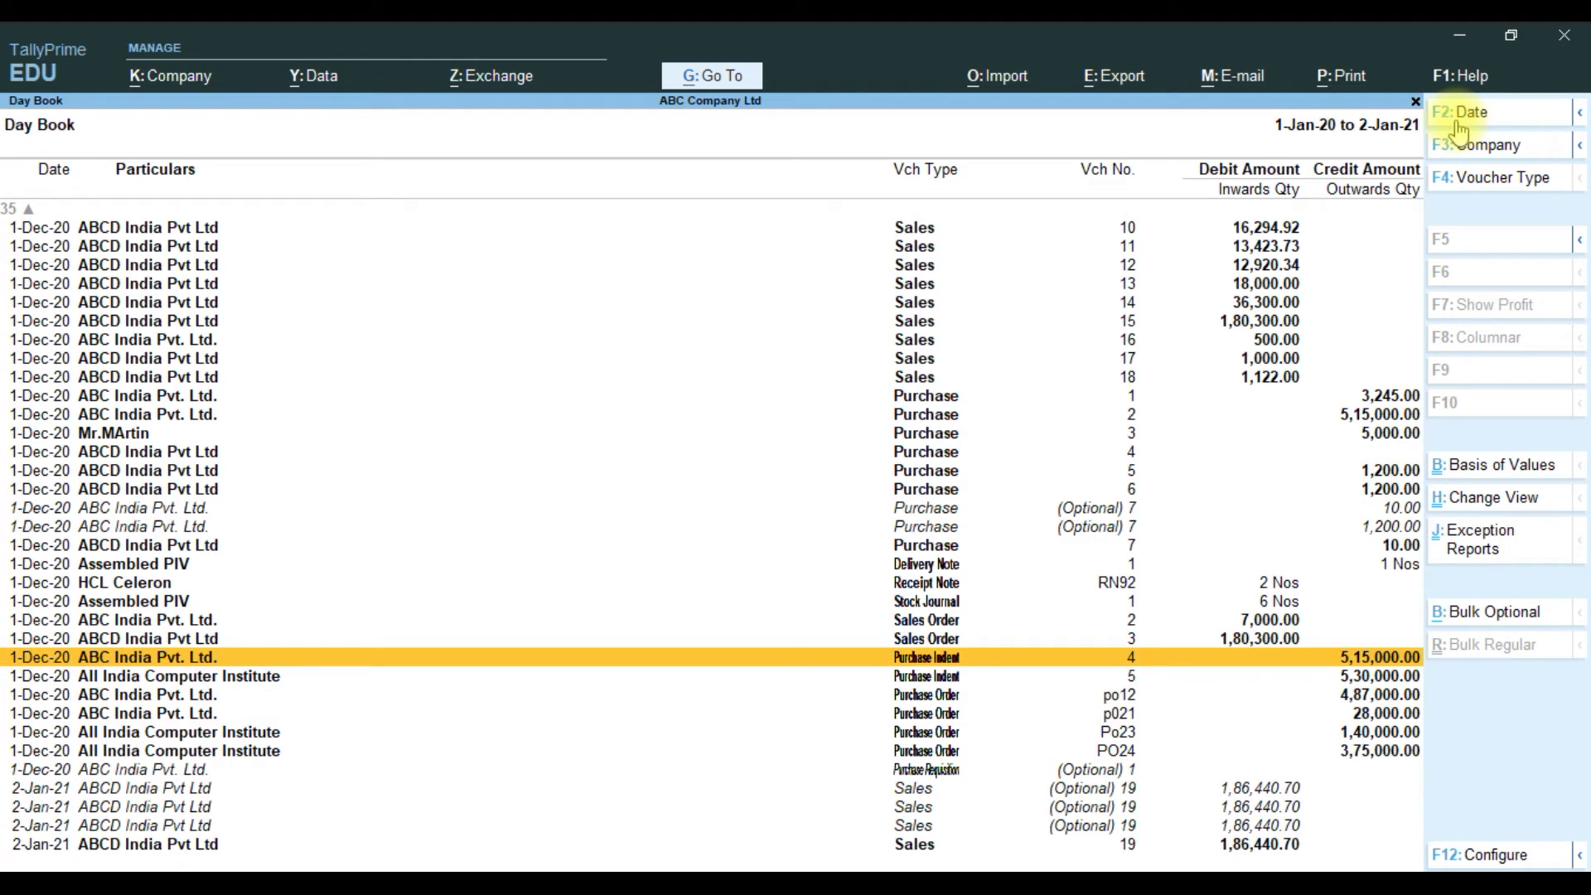
Open Purchase Indent 4 for alteration, review it, and return to the Day Book.
key("Return")
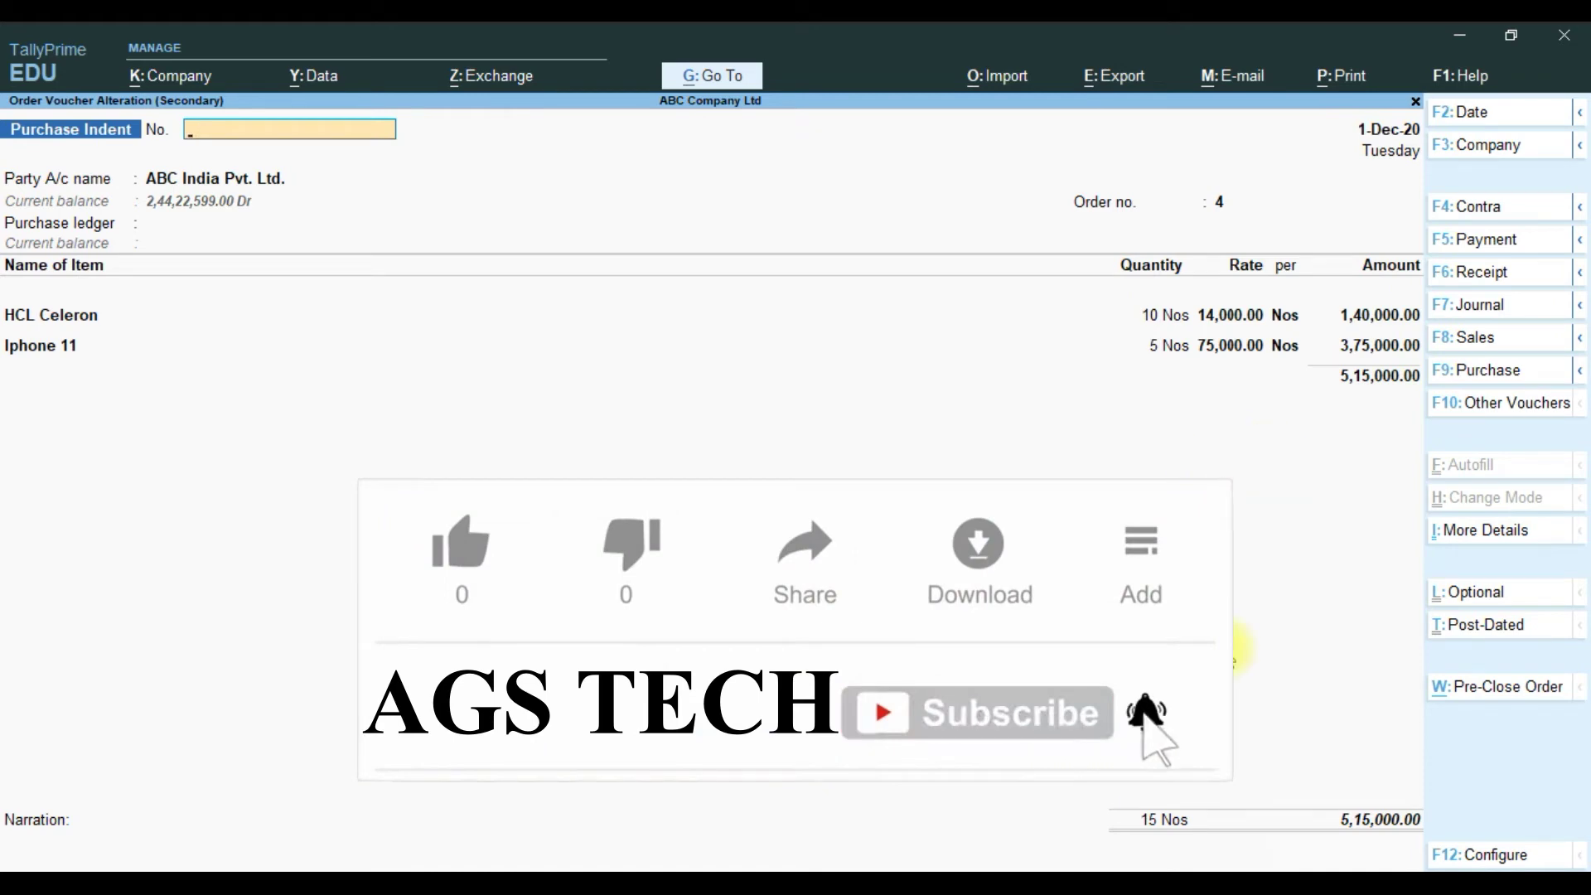
key("Escape")
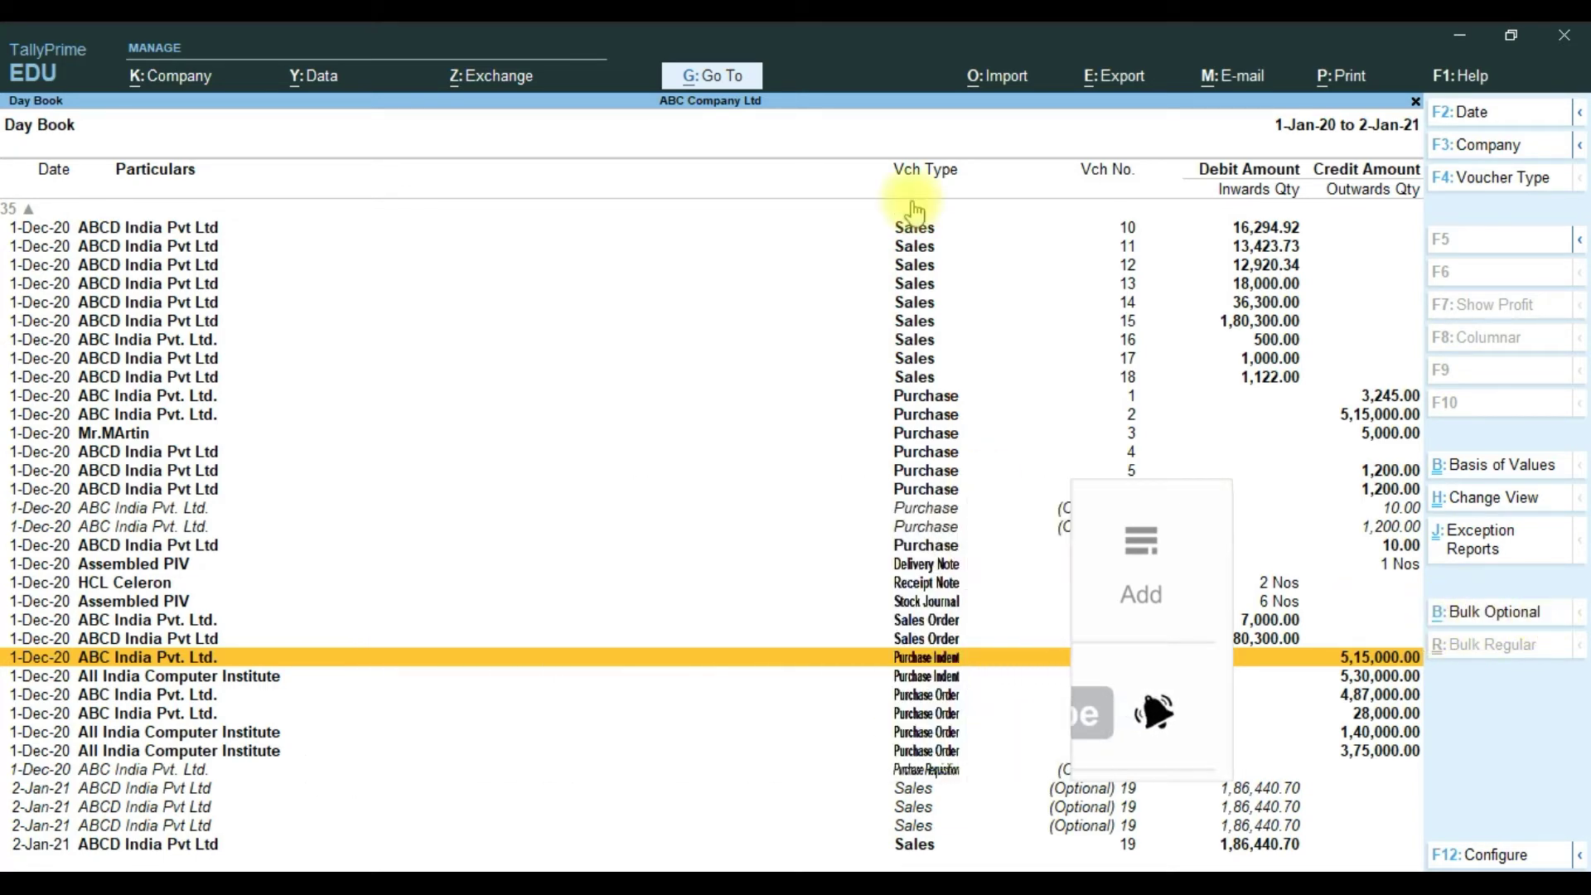
Mark the 1-Dec-20 rows from Purchase 7 through the purchase orders, Stock Journal and sales orders.
key("space")
key("space")
key("space")
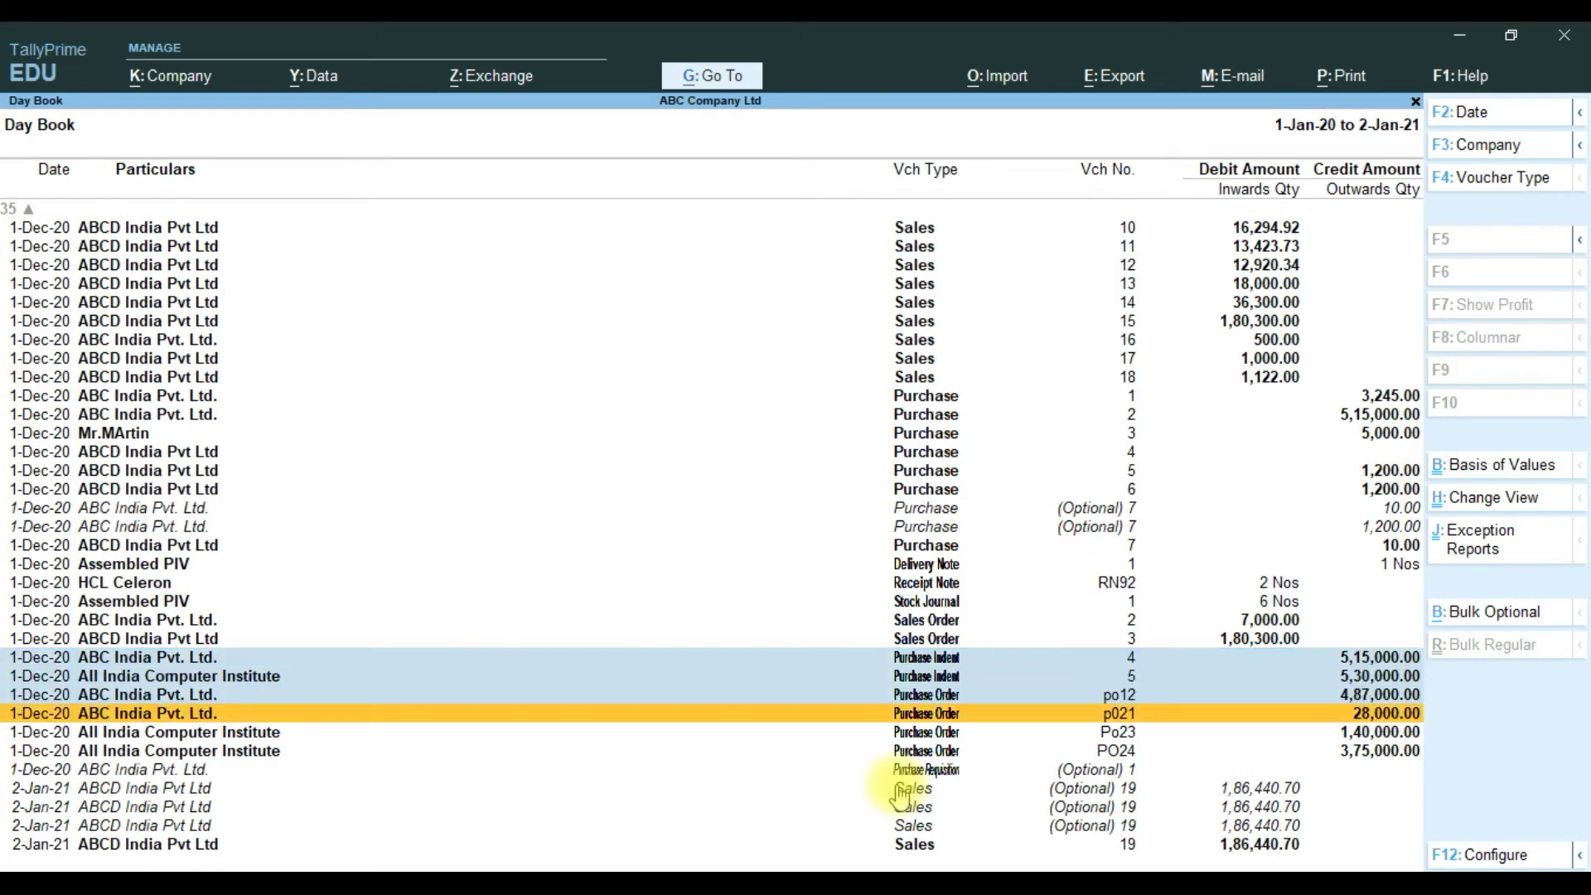
key("space")
key("space")
key("space")
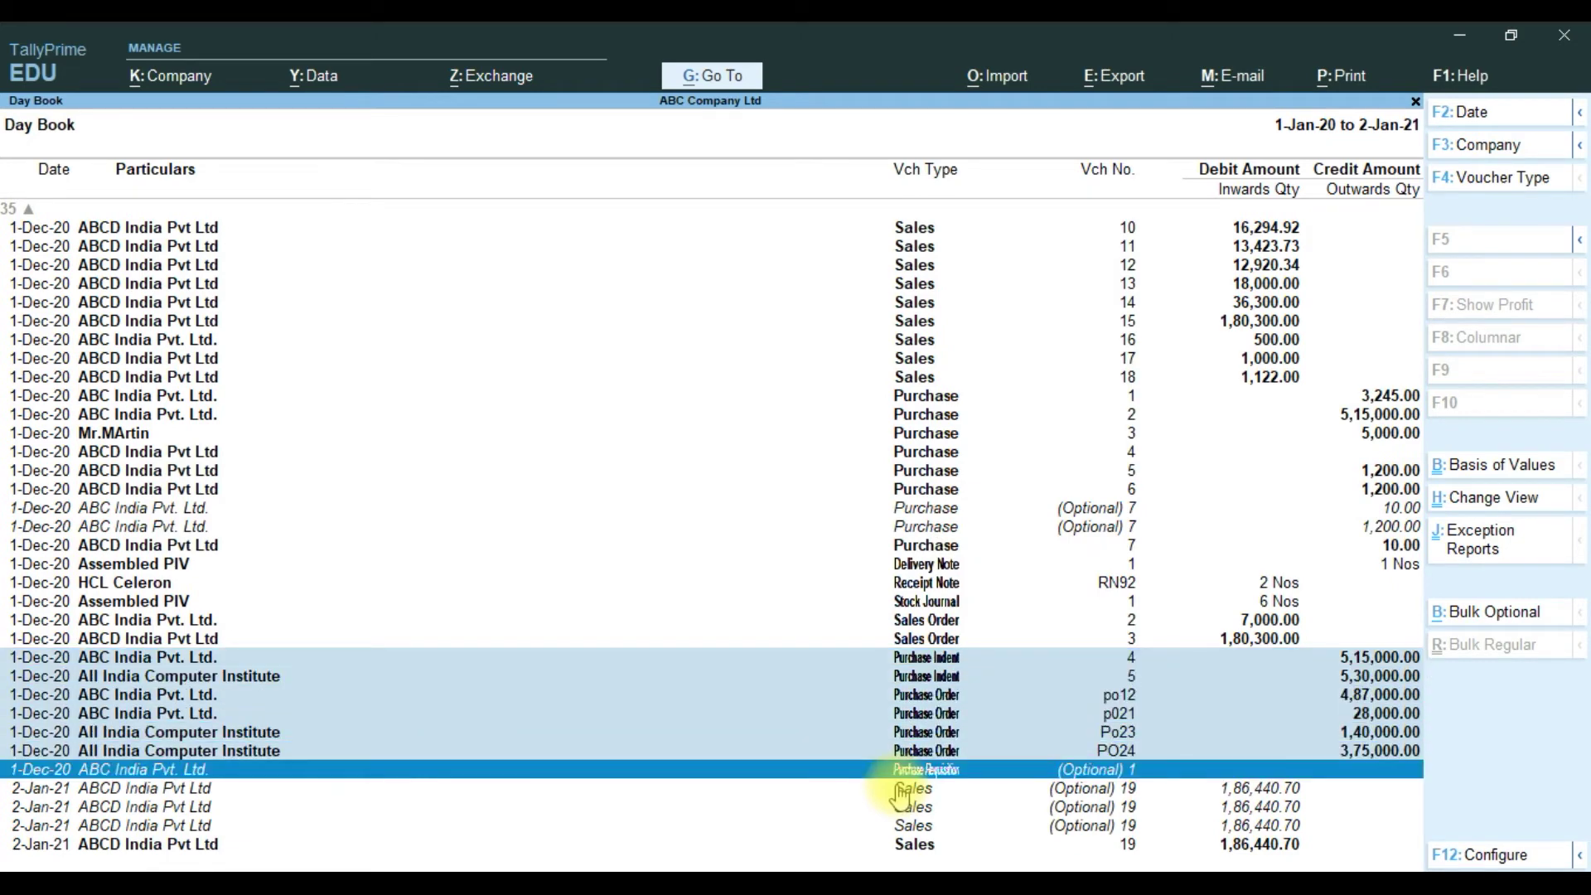
key("Up")
key("Up")
key("Up")
key("Up")
key("Up")
key("Up")
key("Up")
key("Up")
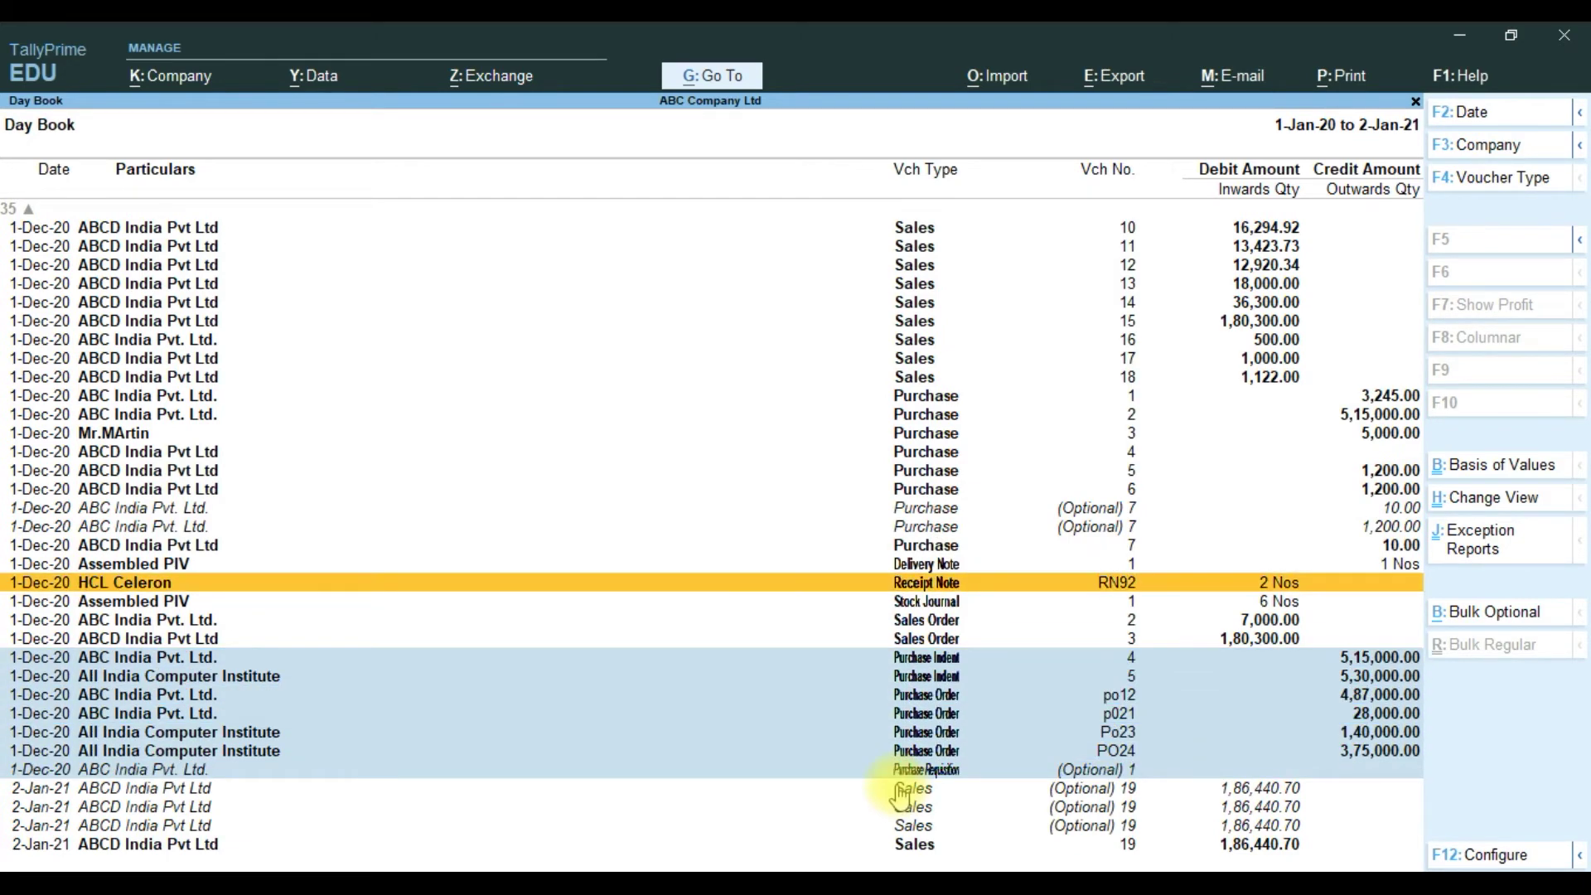
key("Up")
key("Up")
key("space")
key("space")
key("space")
key("space")
key("space")
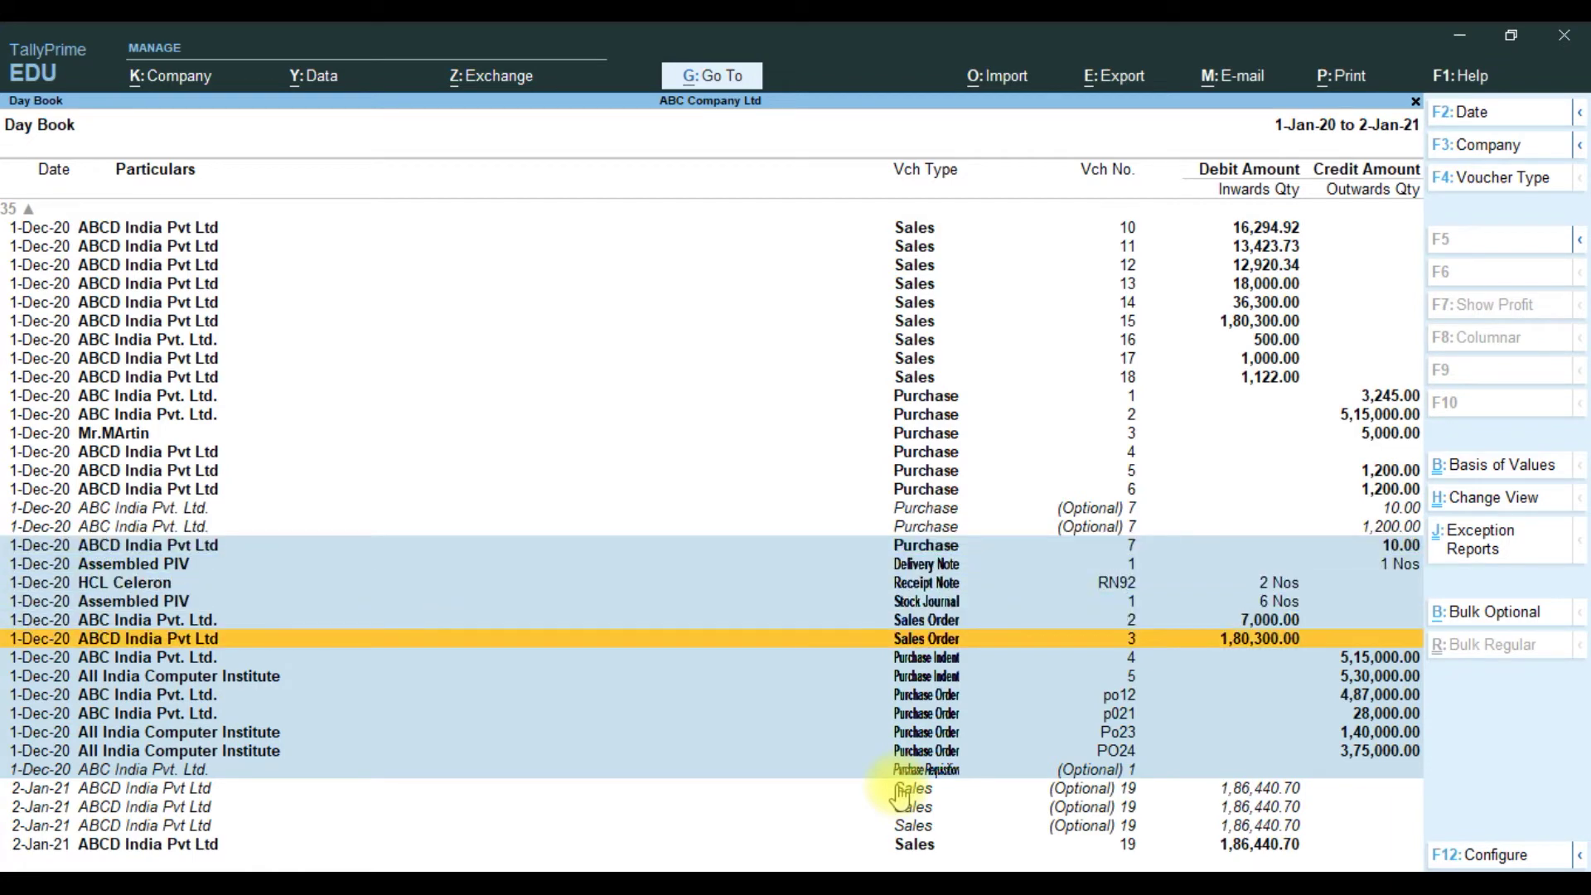
key("space")
key("Down")
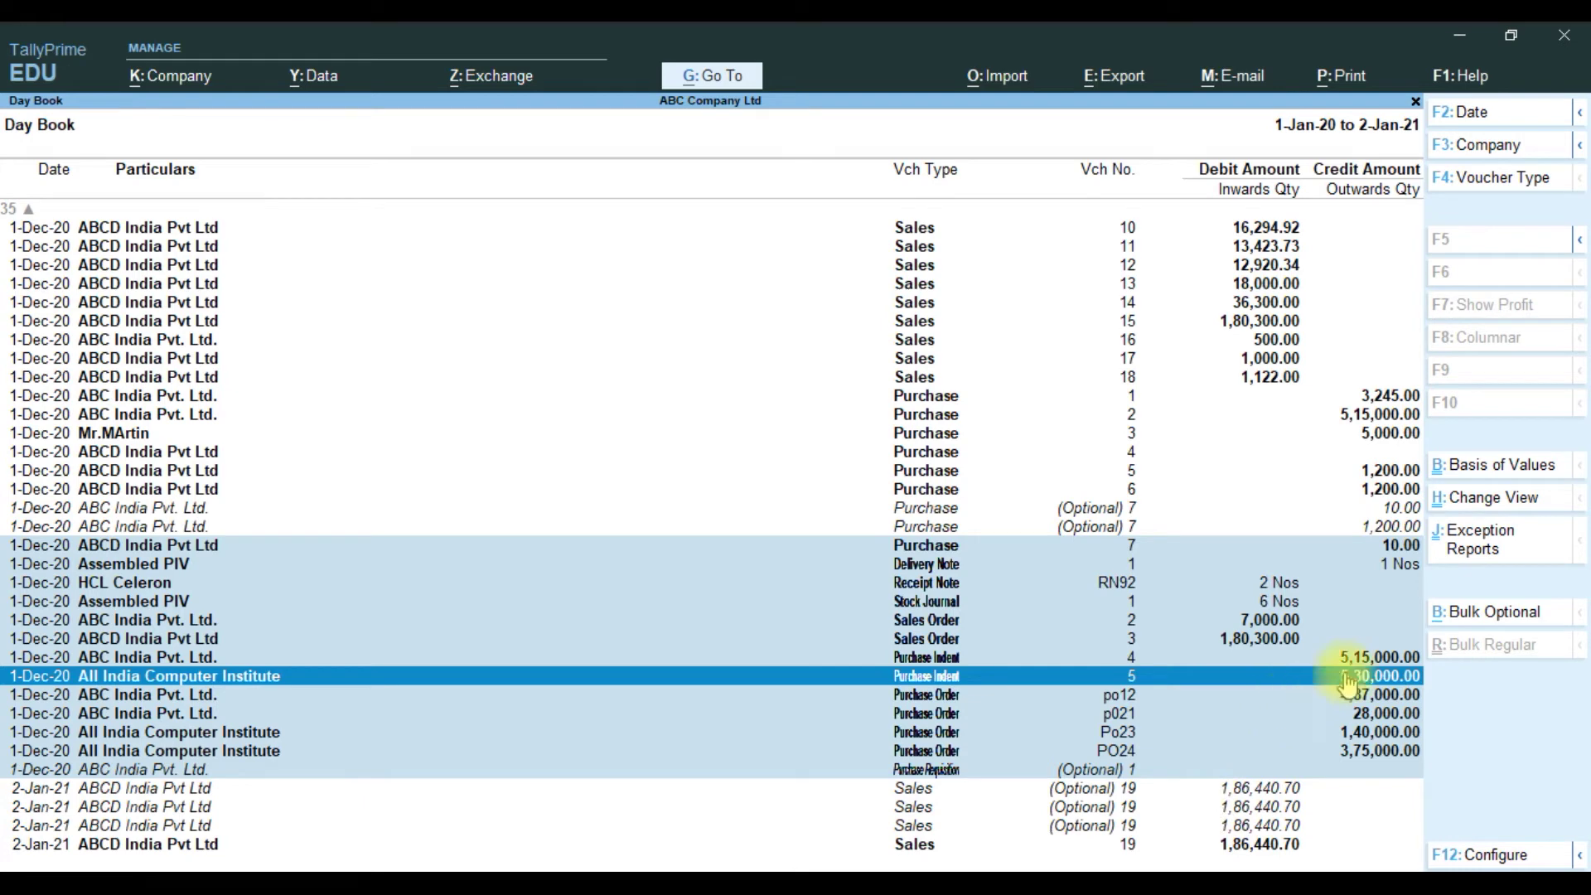
Run Bulk Optional to convert the marked December vouchers to Optional.
left_click(1470, 627)
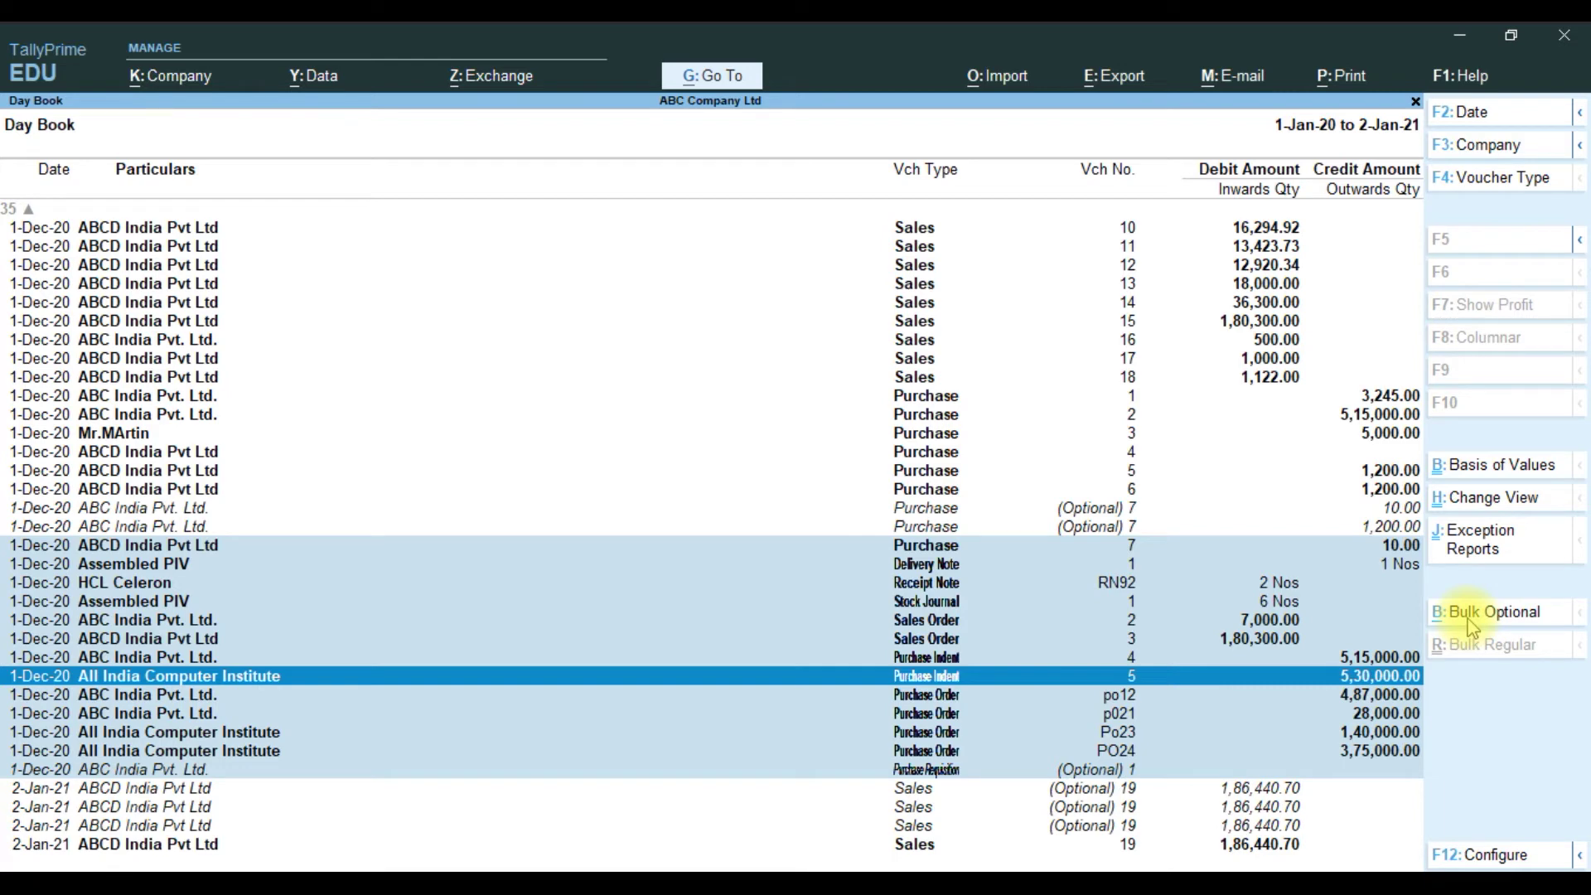
left_click(1469, 627)
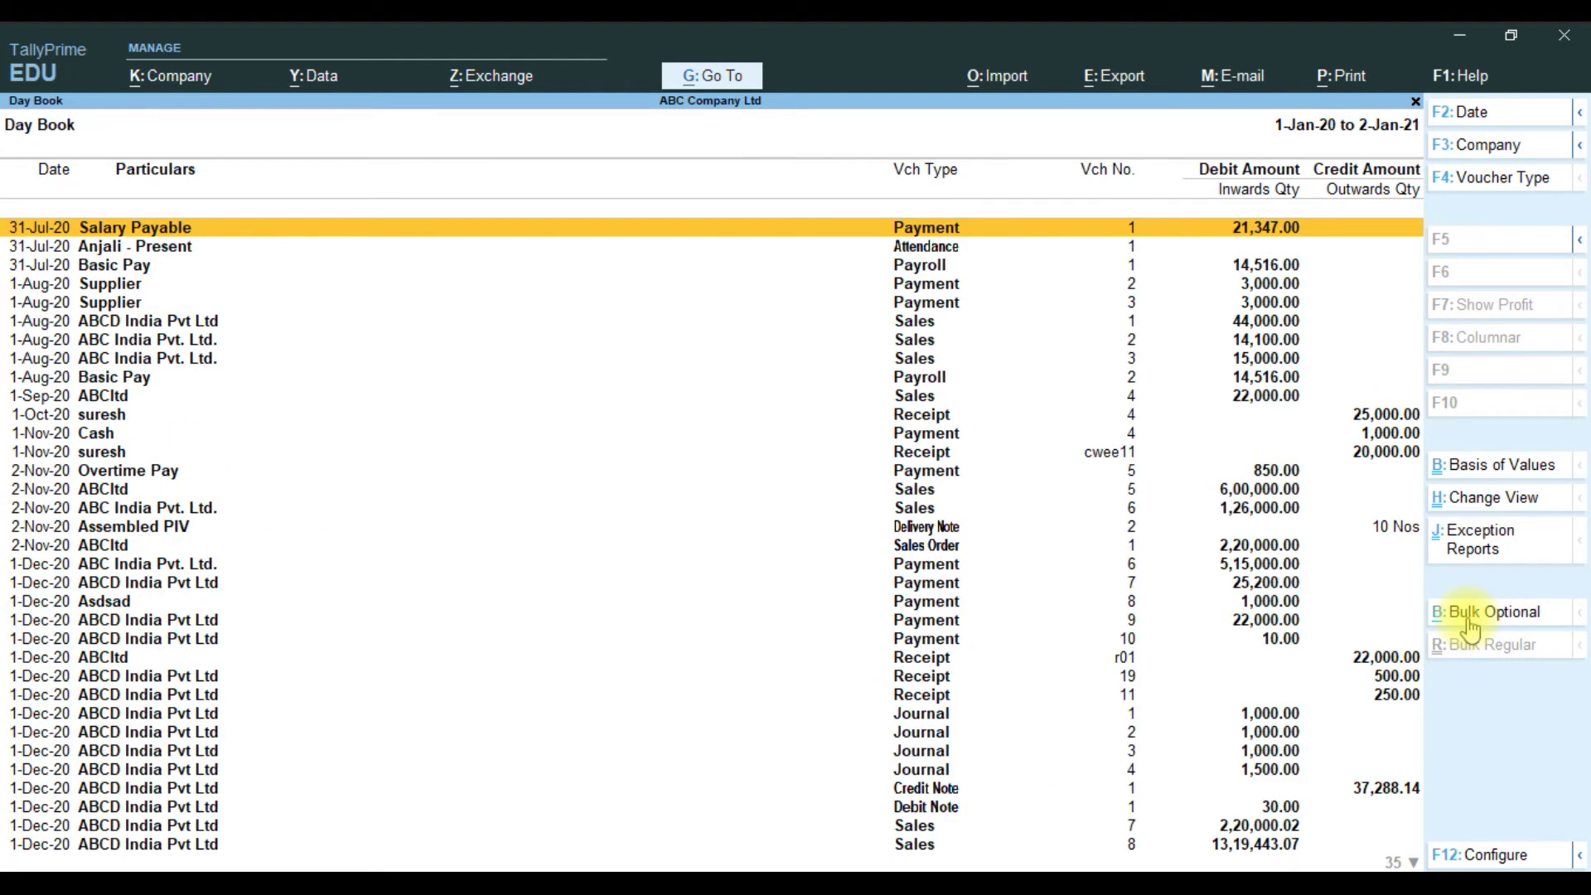
key("Down")
key("Down")
key("Down")
key("Down")
key("Down")
key("Down")
key("Down")
key("Down")
key("Down")
key("Down")
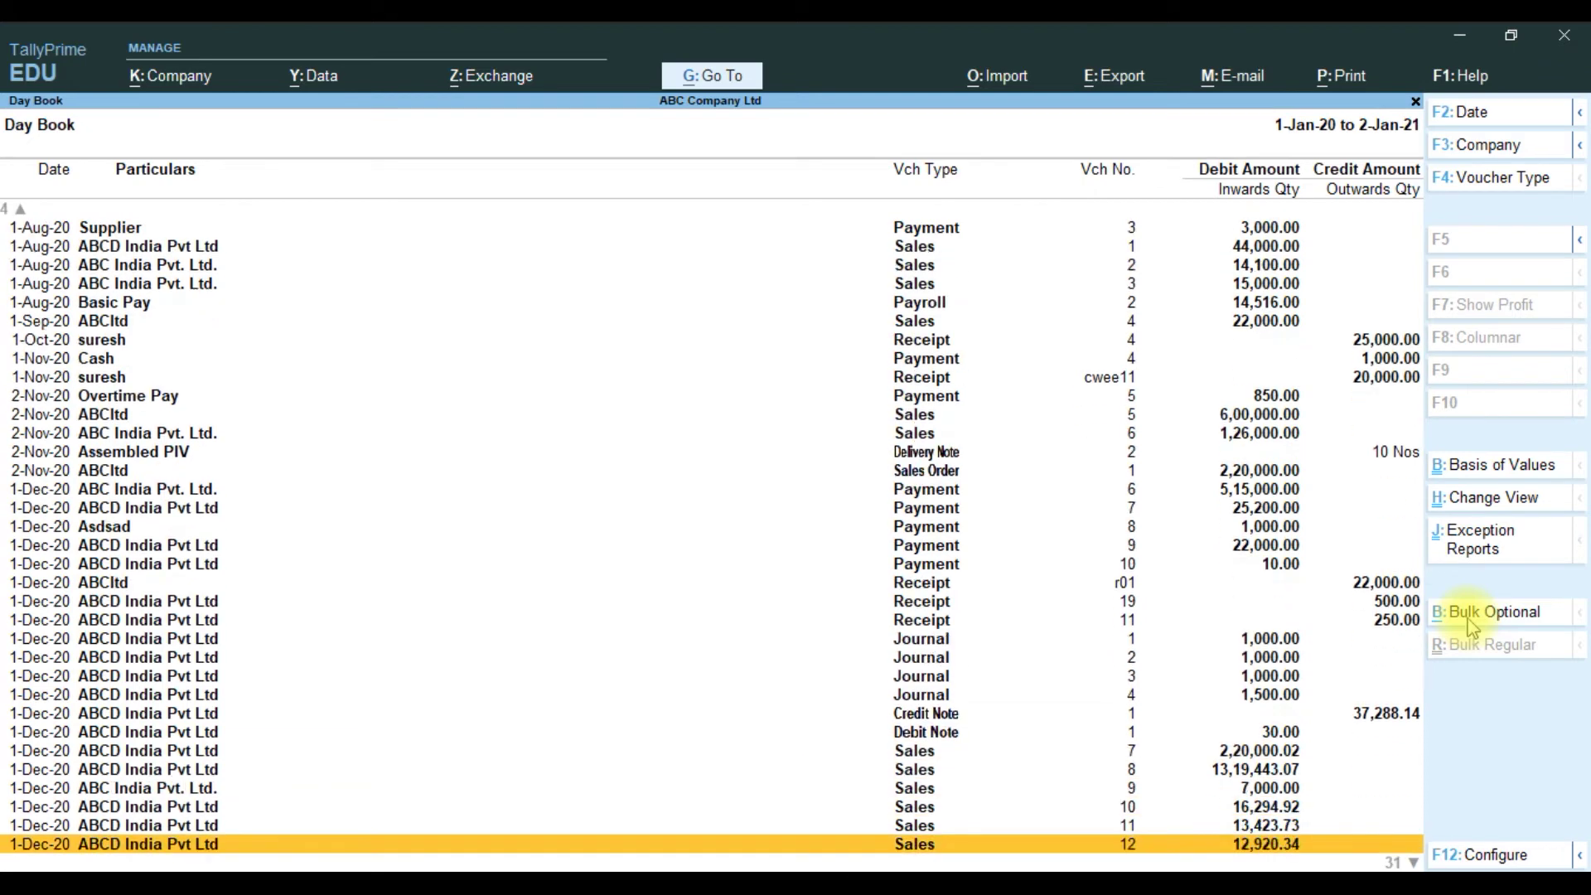
key("Down")
key("Down")
key("Down")
key("Down")
key("Down")
key("Down")
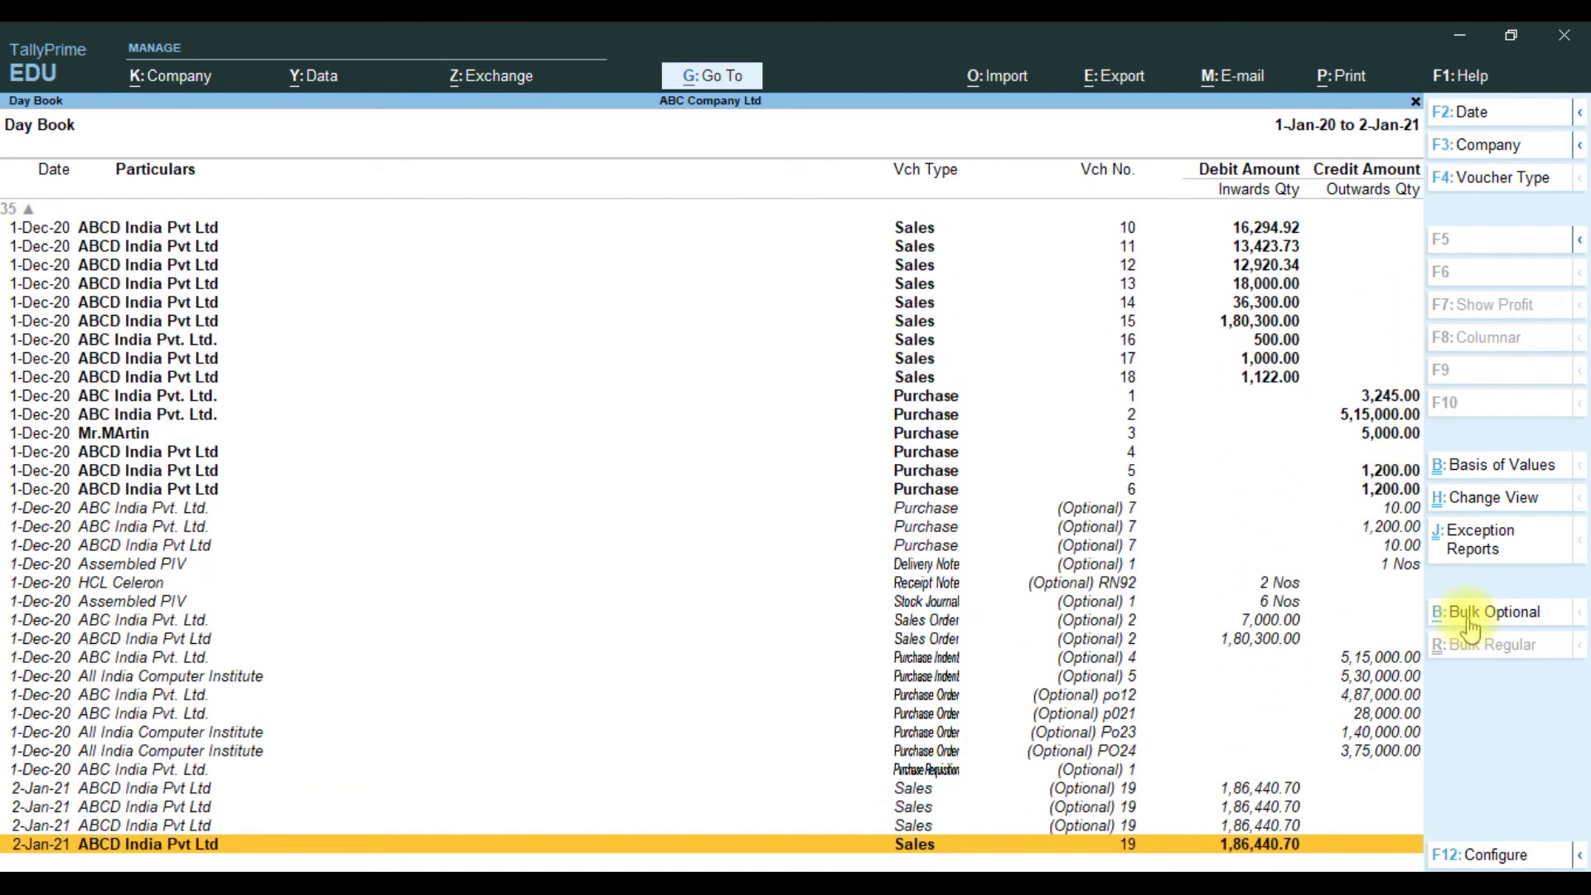
key("Up")
key("Up")
key("Up")
key("Up")
key("Up")
key("Up")
key("Up")
key("Up")
key("Up")
key("Up")
key("Up")
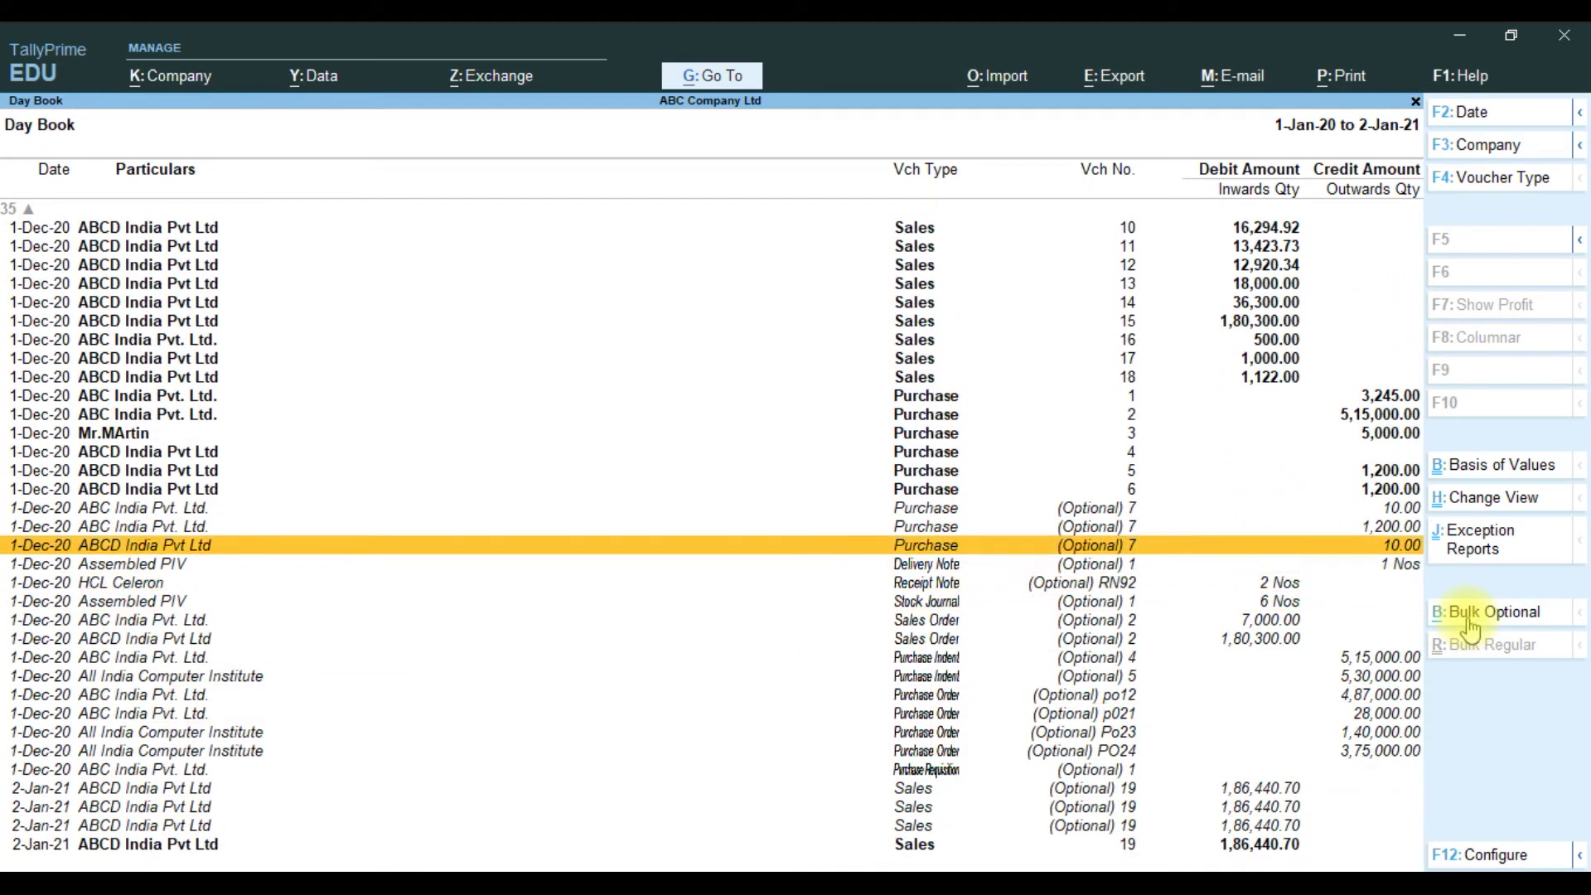
key("Up")
key("Up")
key("Down")
key("Down")
key("Down")
key("Down")
key("Down")
key("Down")
key("Down")
key("Down")
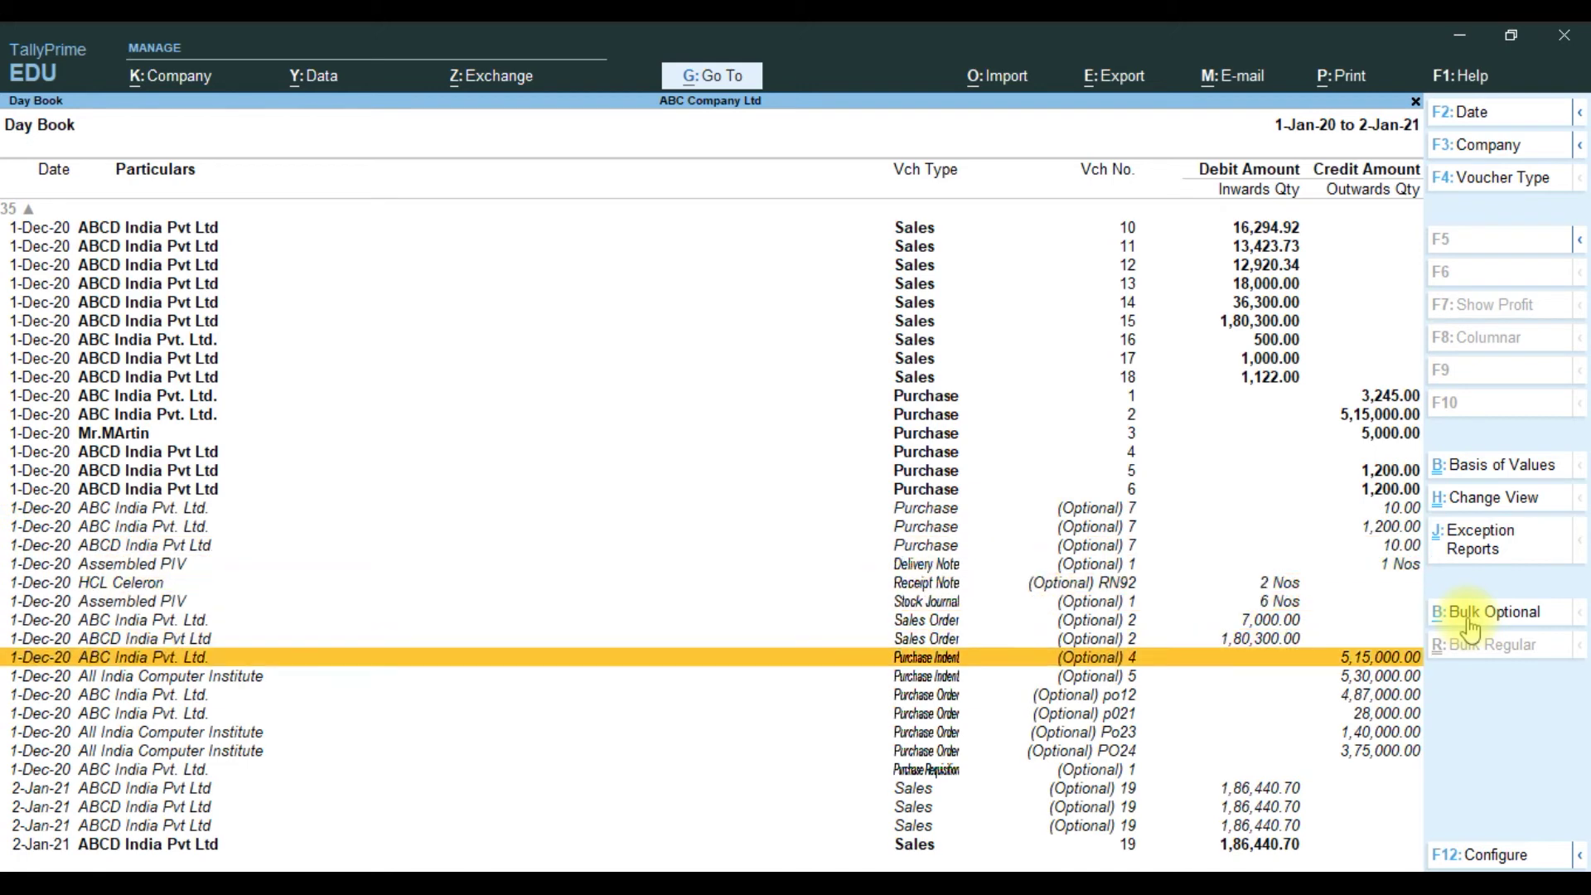
key("Down")
key("Down")
key("Down")
key("Down")
key("Down")
key("Down")
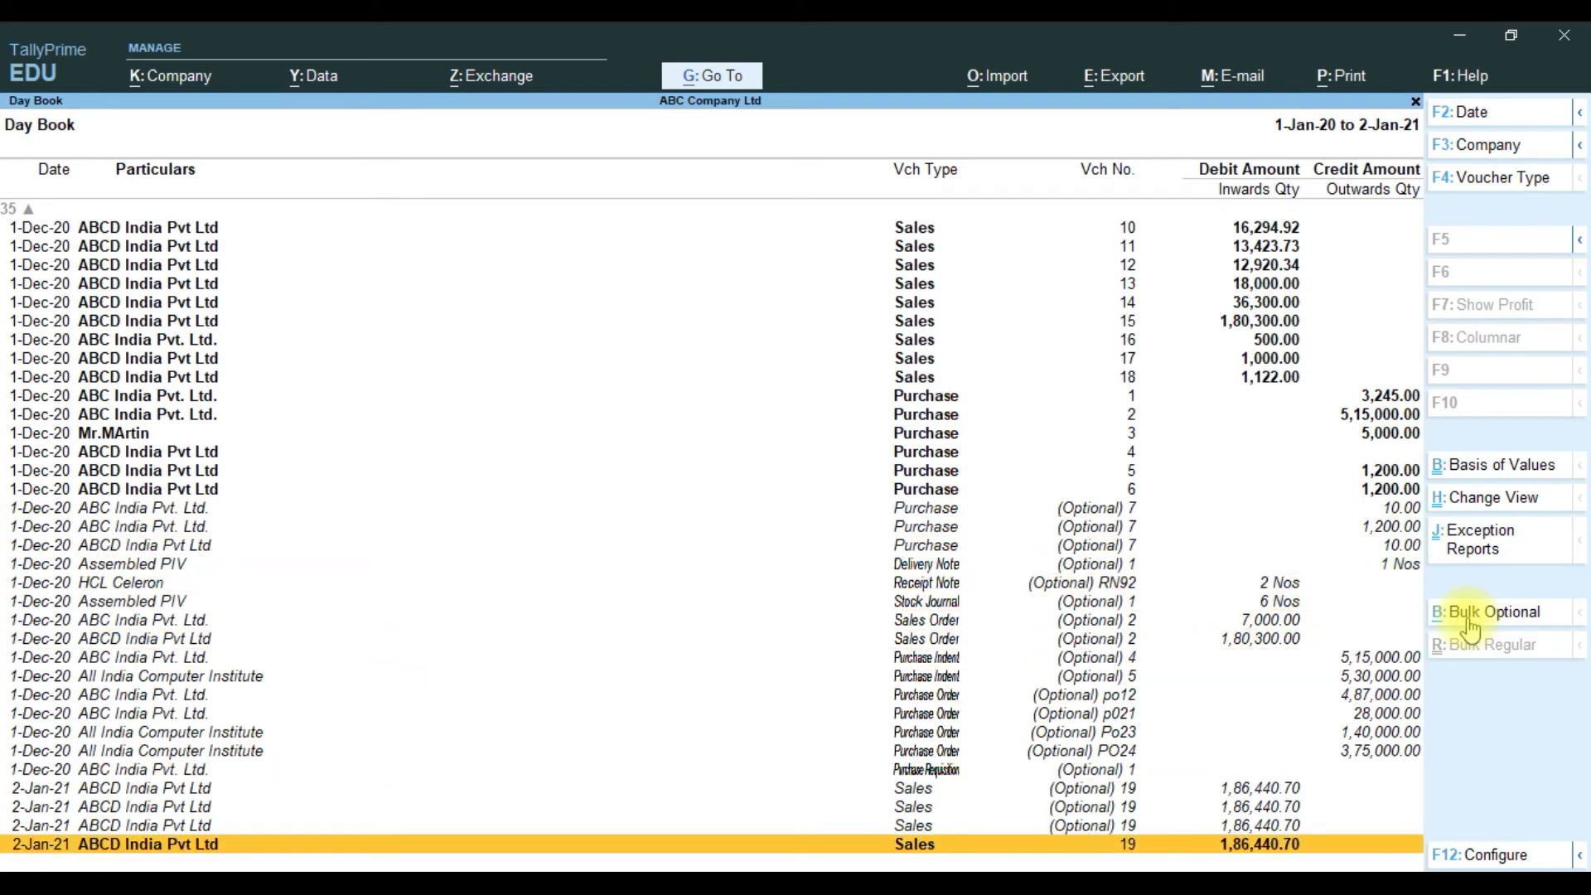
key("Up")
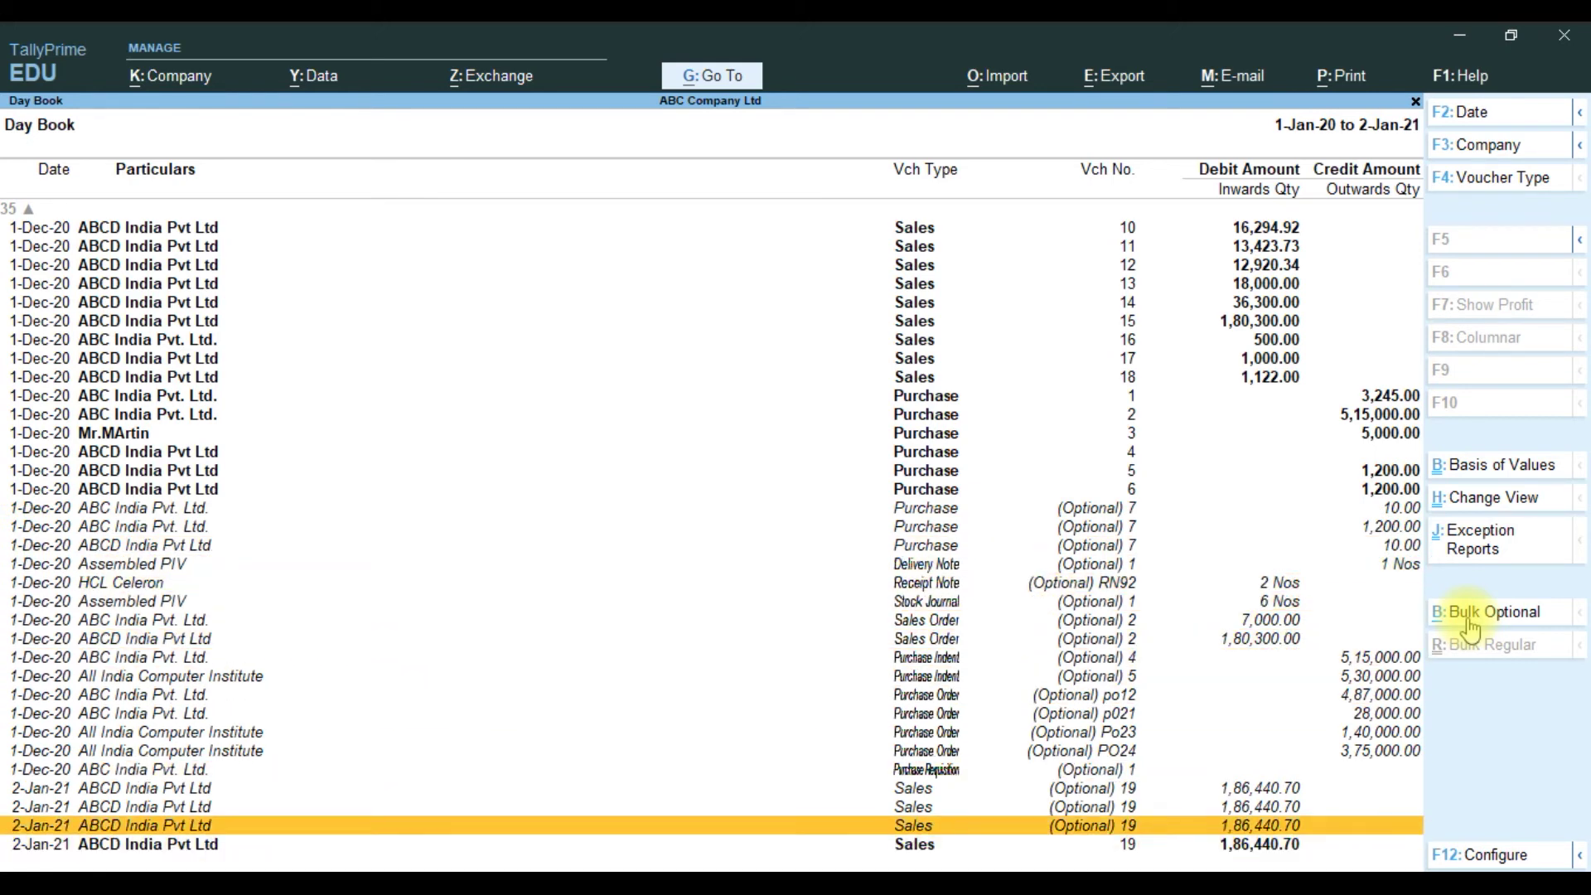
key("Up")
key("Up")
key("Up")
key("Up")
key("Up")
key("Up")
key("Up")
key("Up")
key("Up")
key("Up")
key("Up")
key("Up")
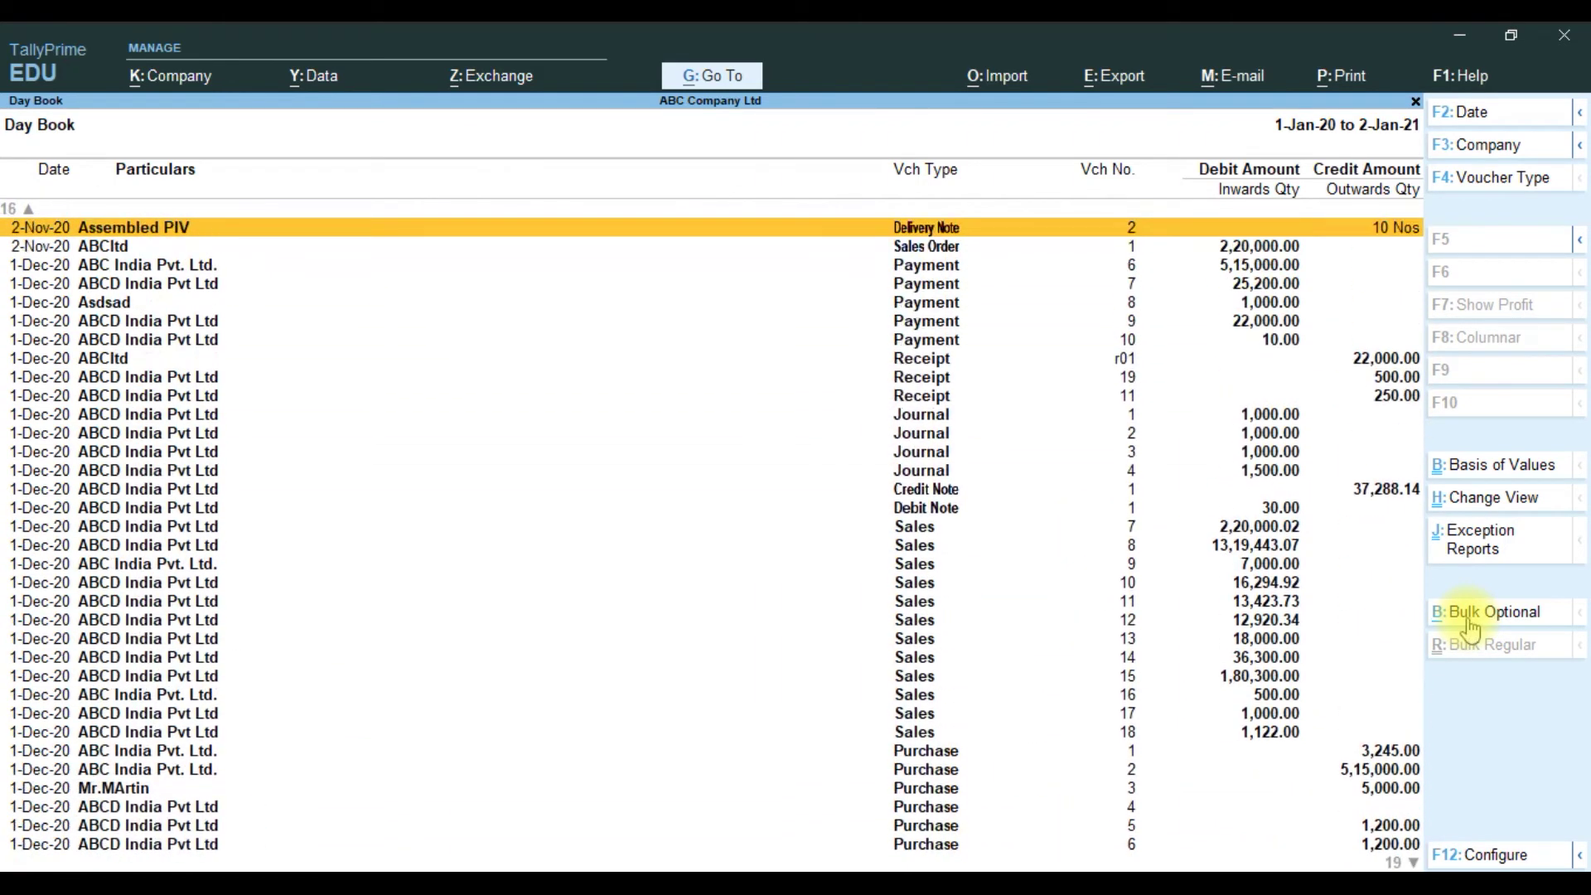
key("Up")
key("Up")
key("Up")
key("Up")
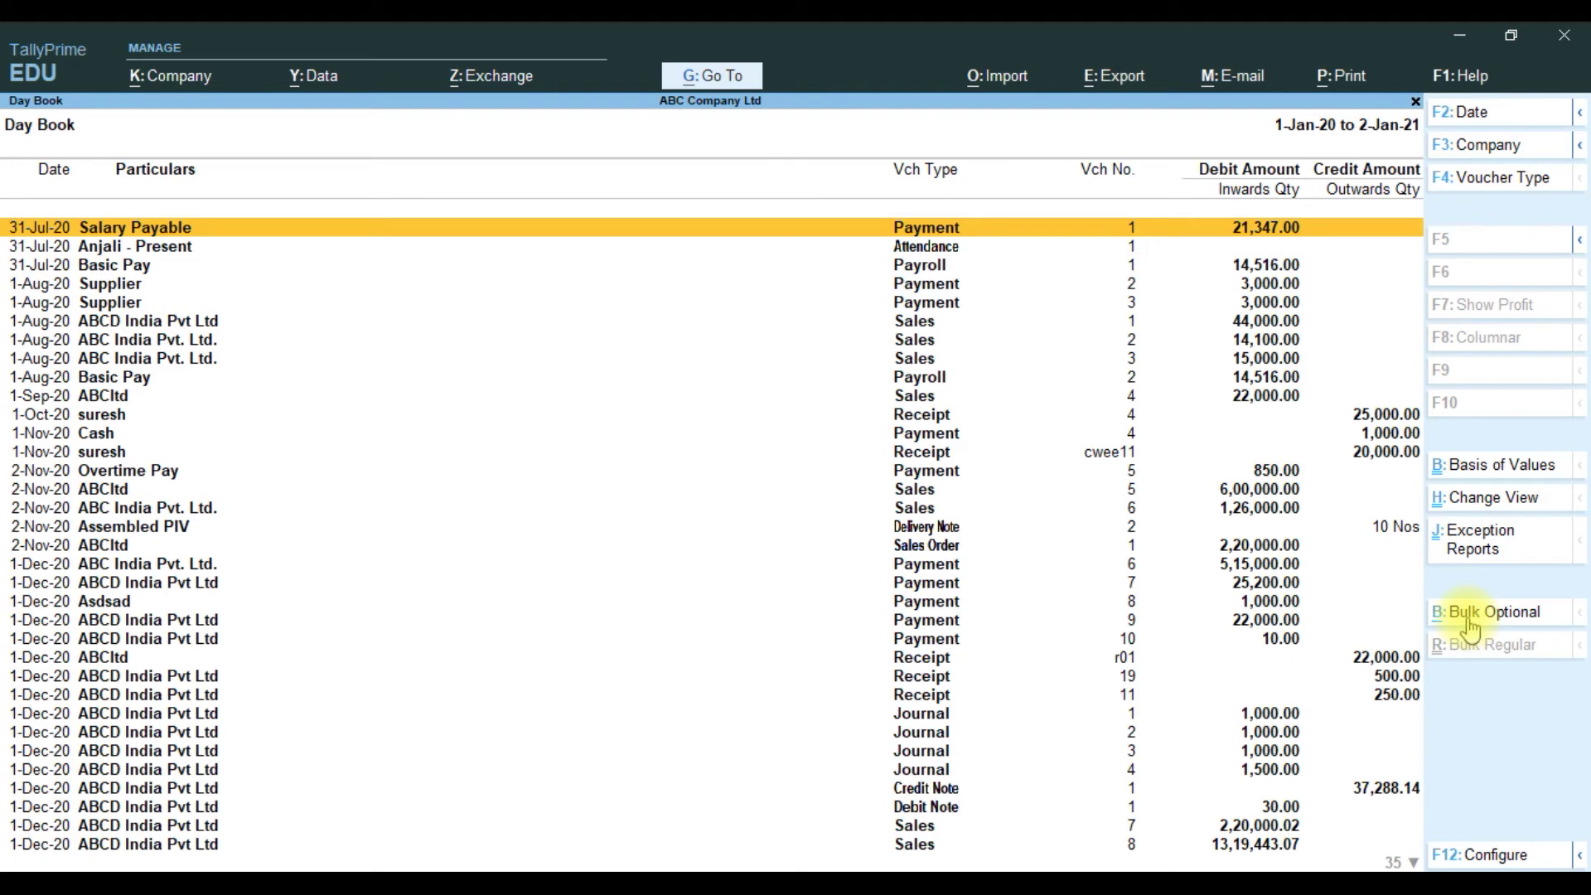
key("Down")
key("Down")
key("Down")
key("Down")
key("Up")
key("Up")
key("Up")
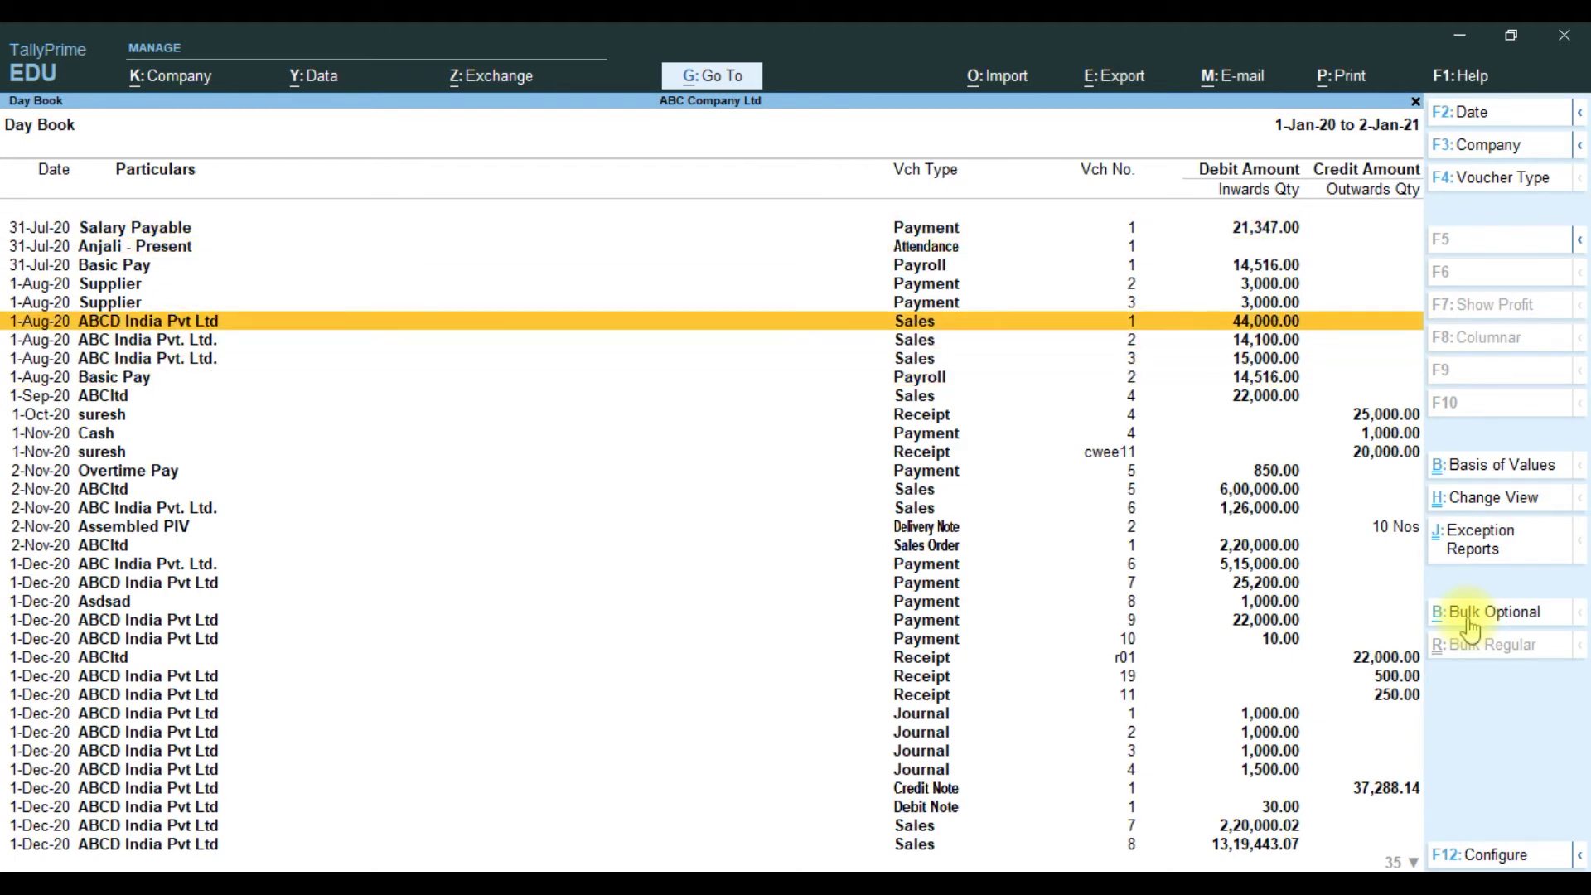
key("Up")
key("Up")
key("Up")
key("Up")
key("Down")
key("Down")
key("Down")
key("Down")
key("Down")
key("Down")
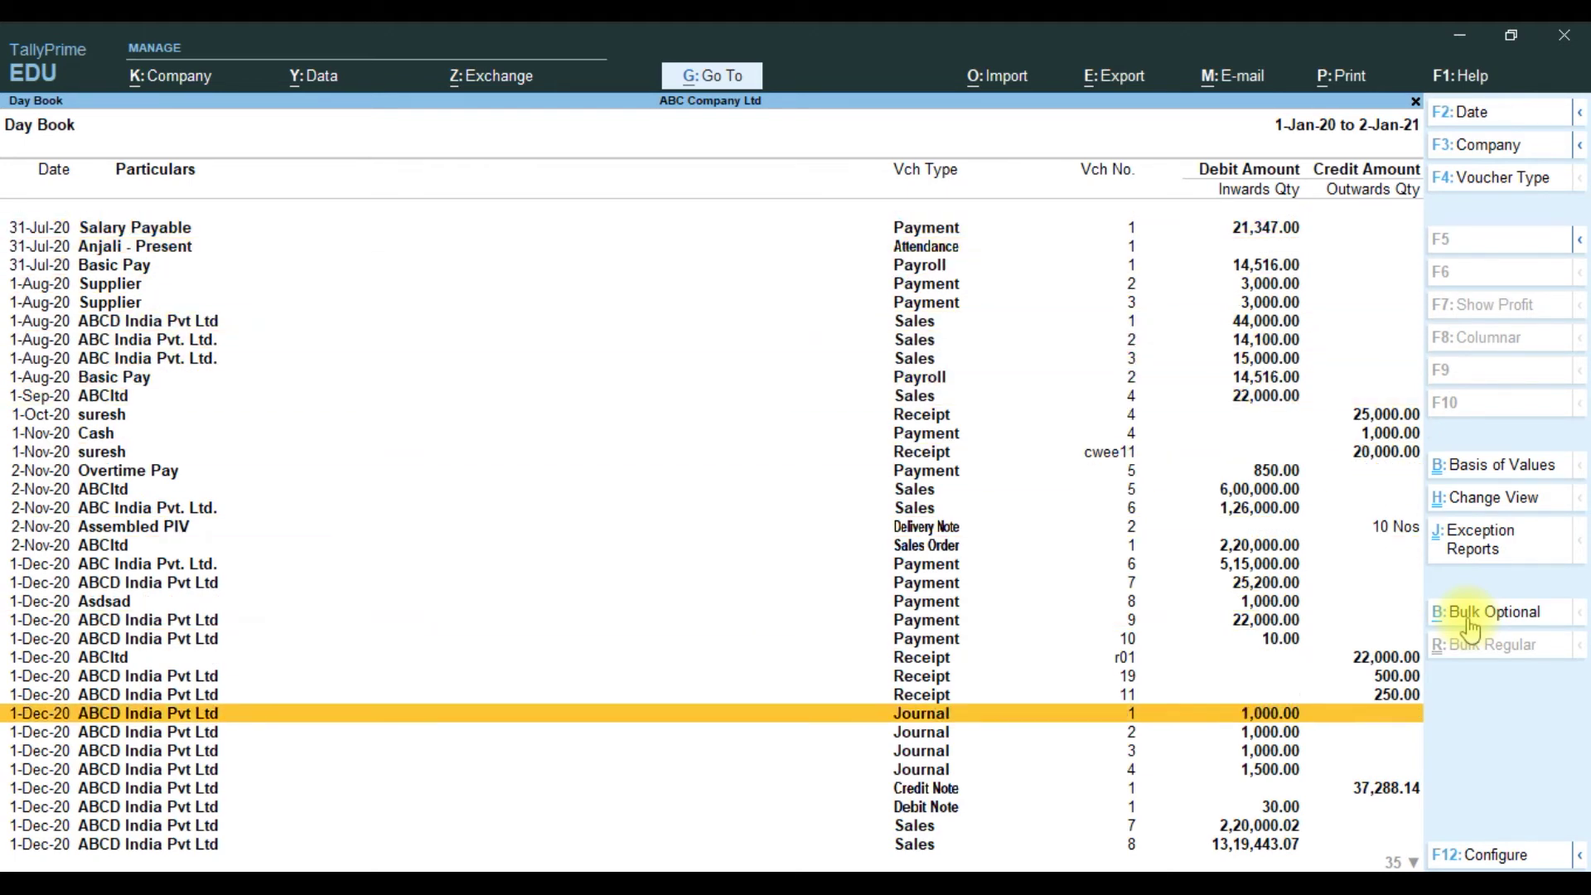
key("Down")
key("Down")
key("Down")
key("Down")
key("Down")
key("Down")
key("Down")
key("Down")
key("Down")
key("Up")
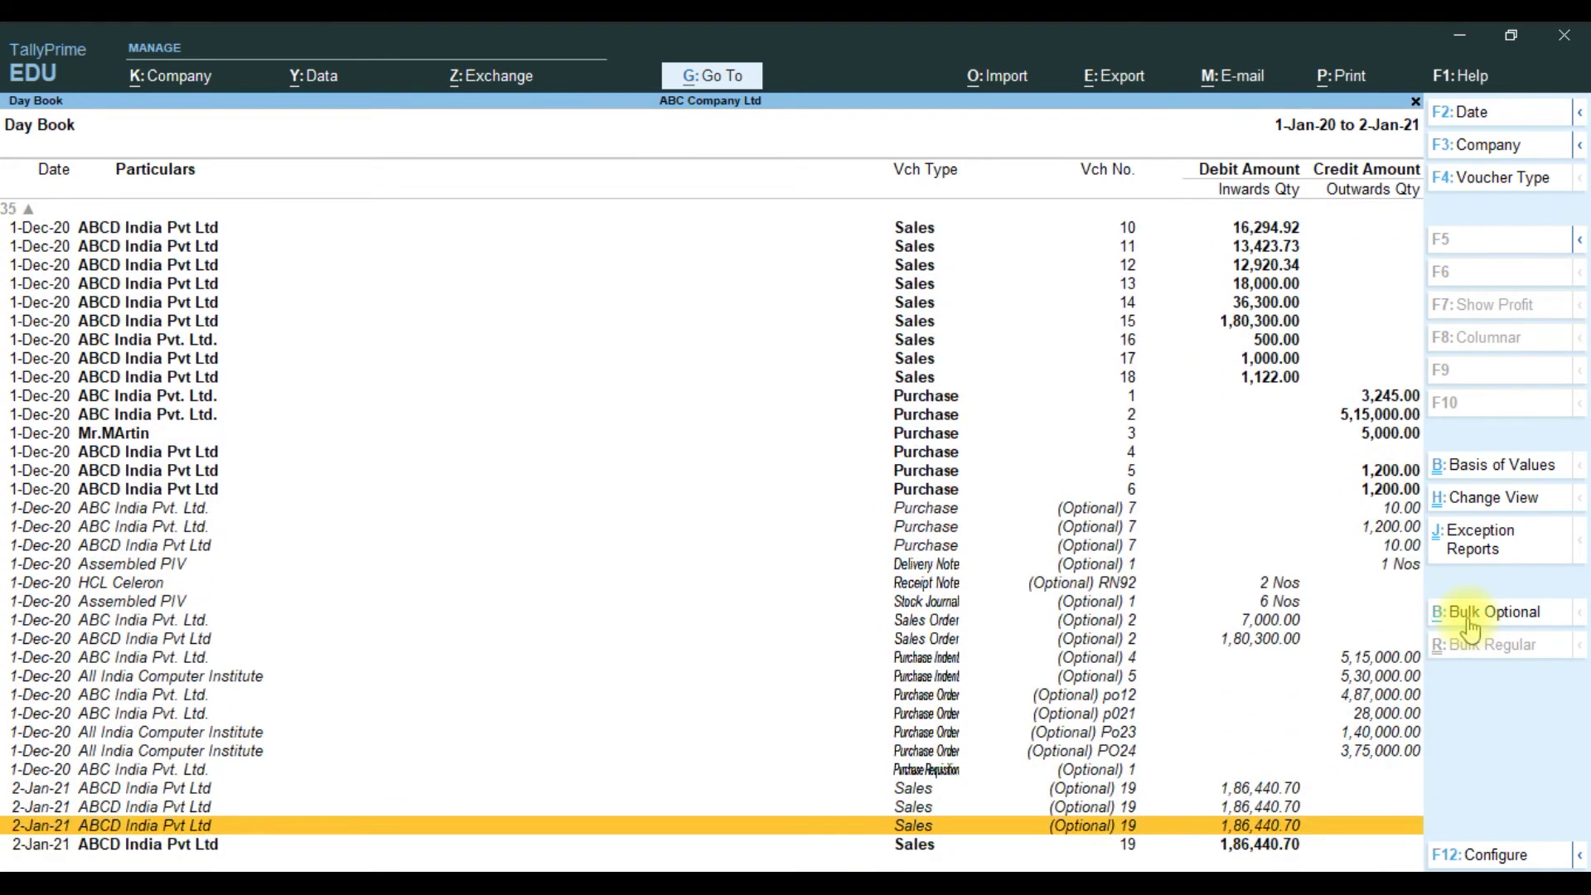
key("Up")
key("Up")
key("Up")
key("Up")
key("Up")
key("Up")
key("Up")
key("Up")
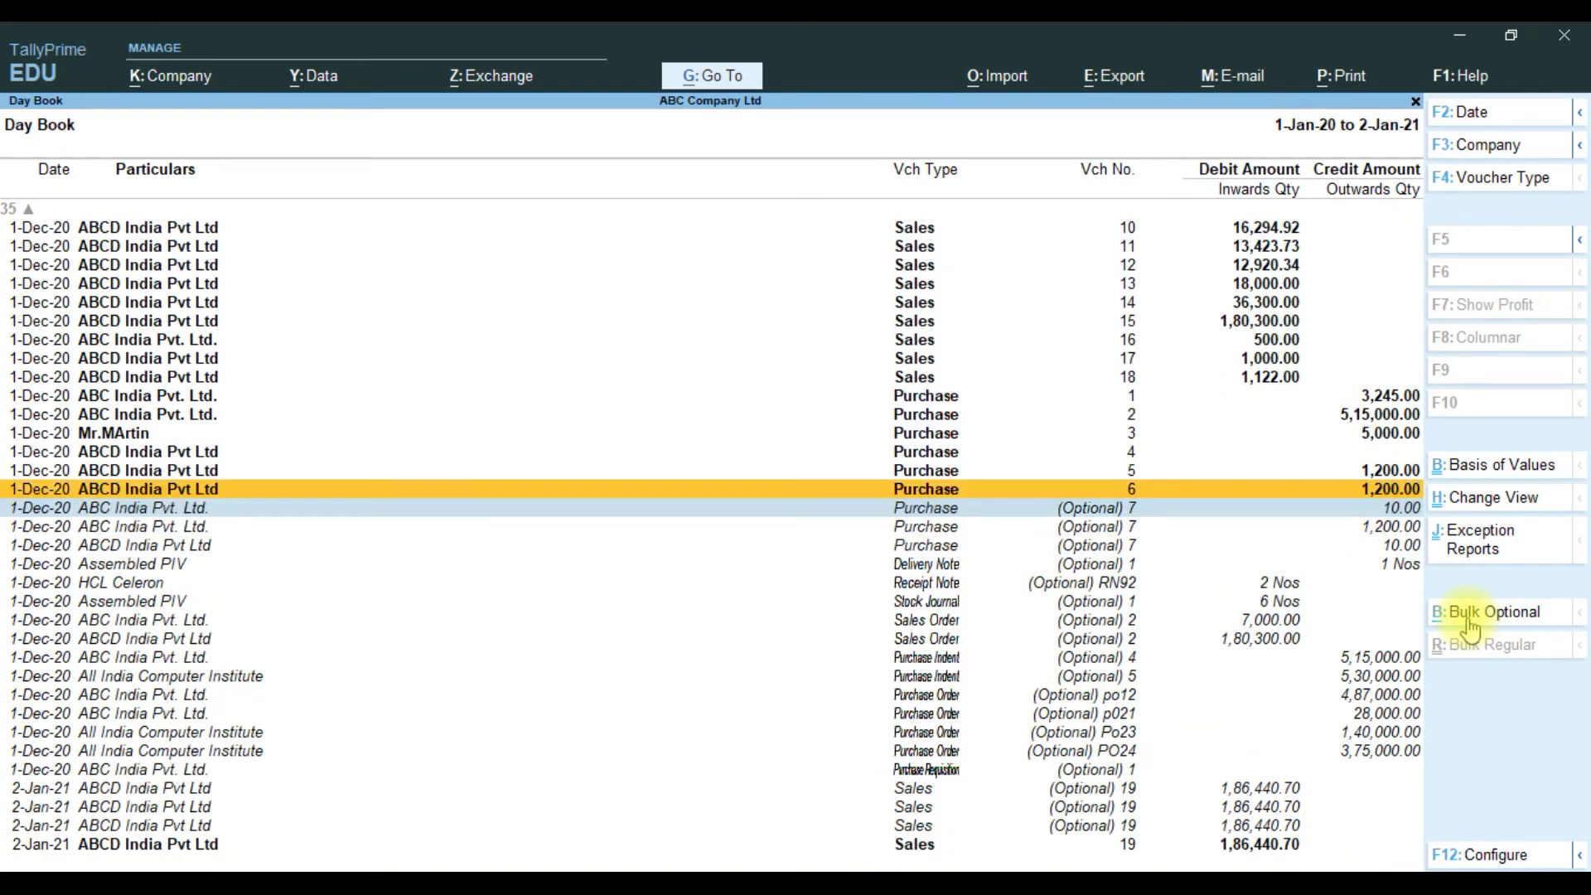
Mark the 1-Dec-20 Purchase 6 of 1,200.00 and convert it to Optional with Bulk Optional.
key("space")
key("Down")
key("Up")
key("Up")
key("Down")
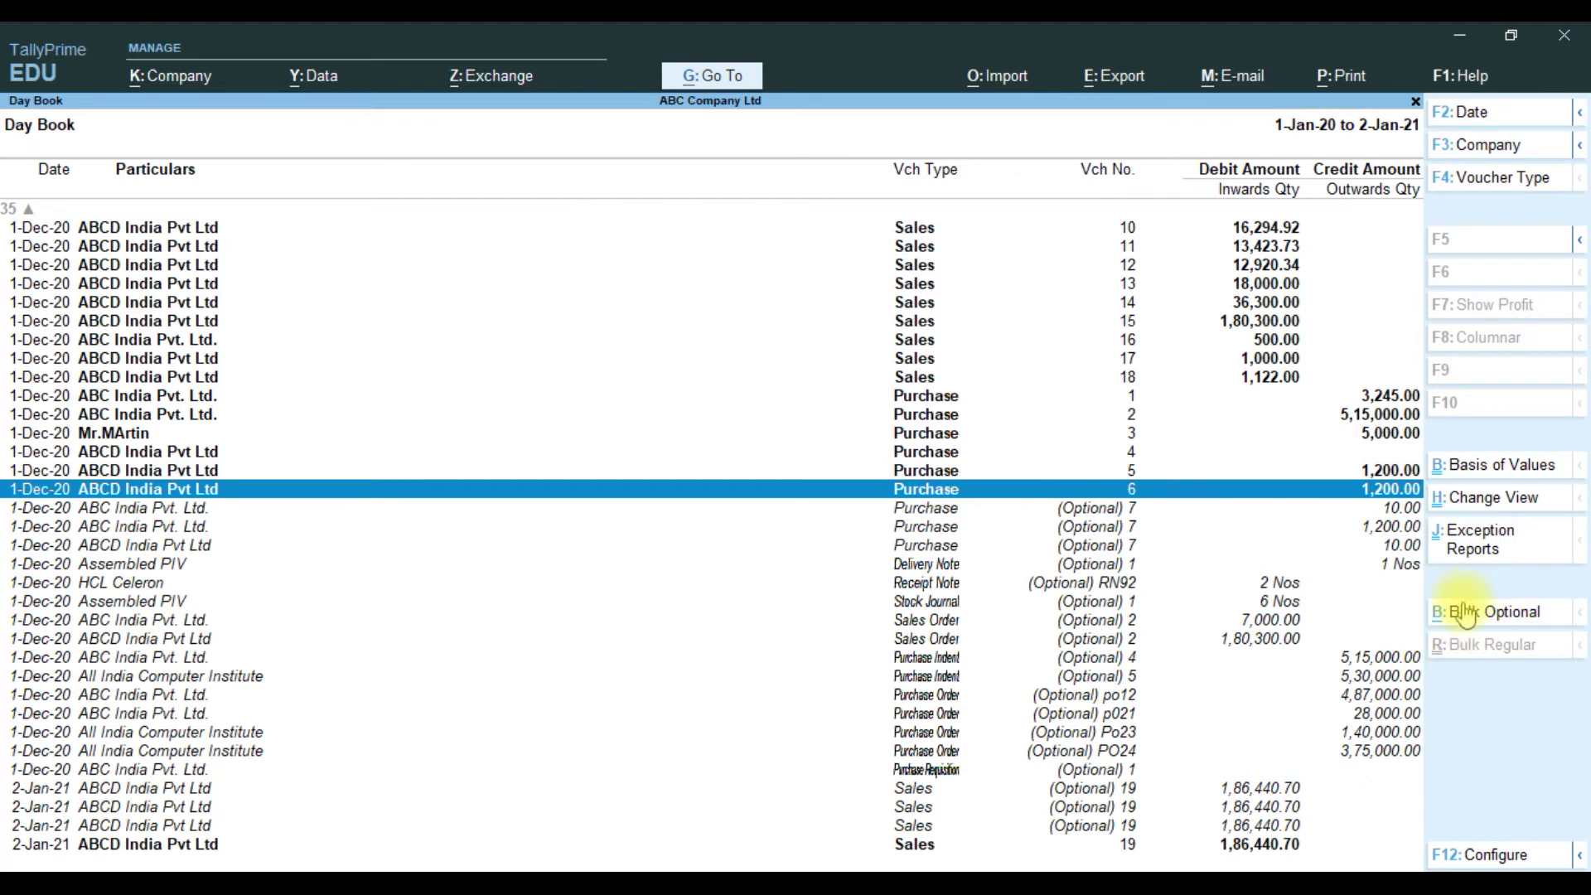
left_click(1462, 617)
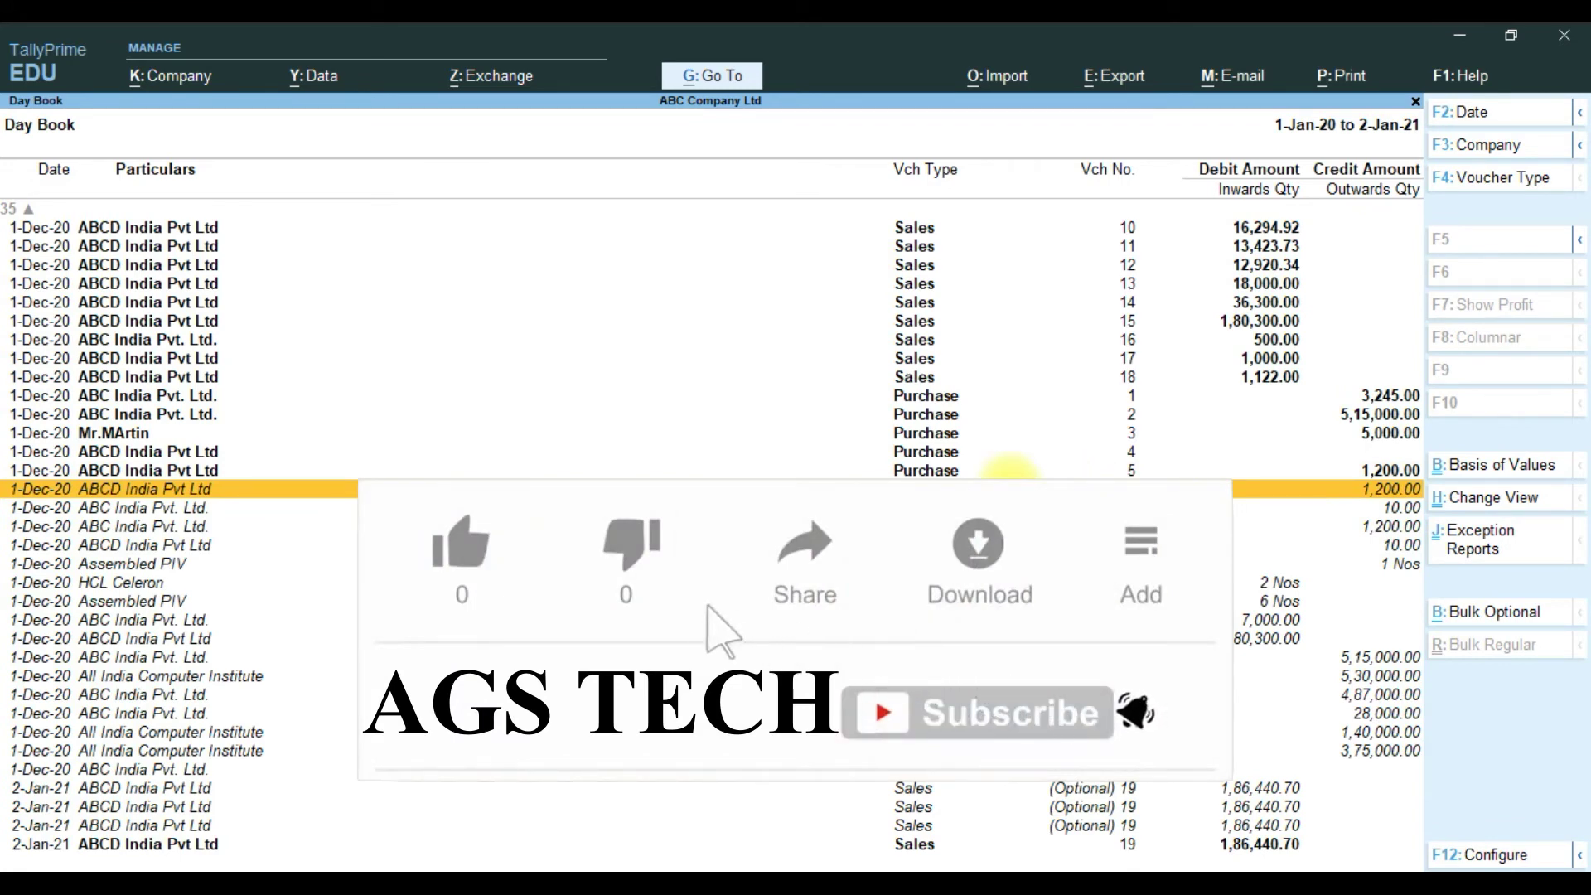
key("Up")
Select all Day Book vouchers with Ctrl+Space and move down to the last purchase order.
key("Up")
key("Up")
key("Up")
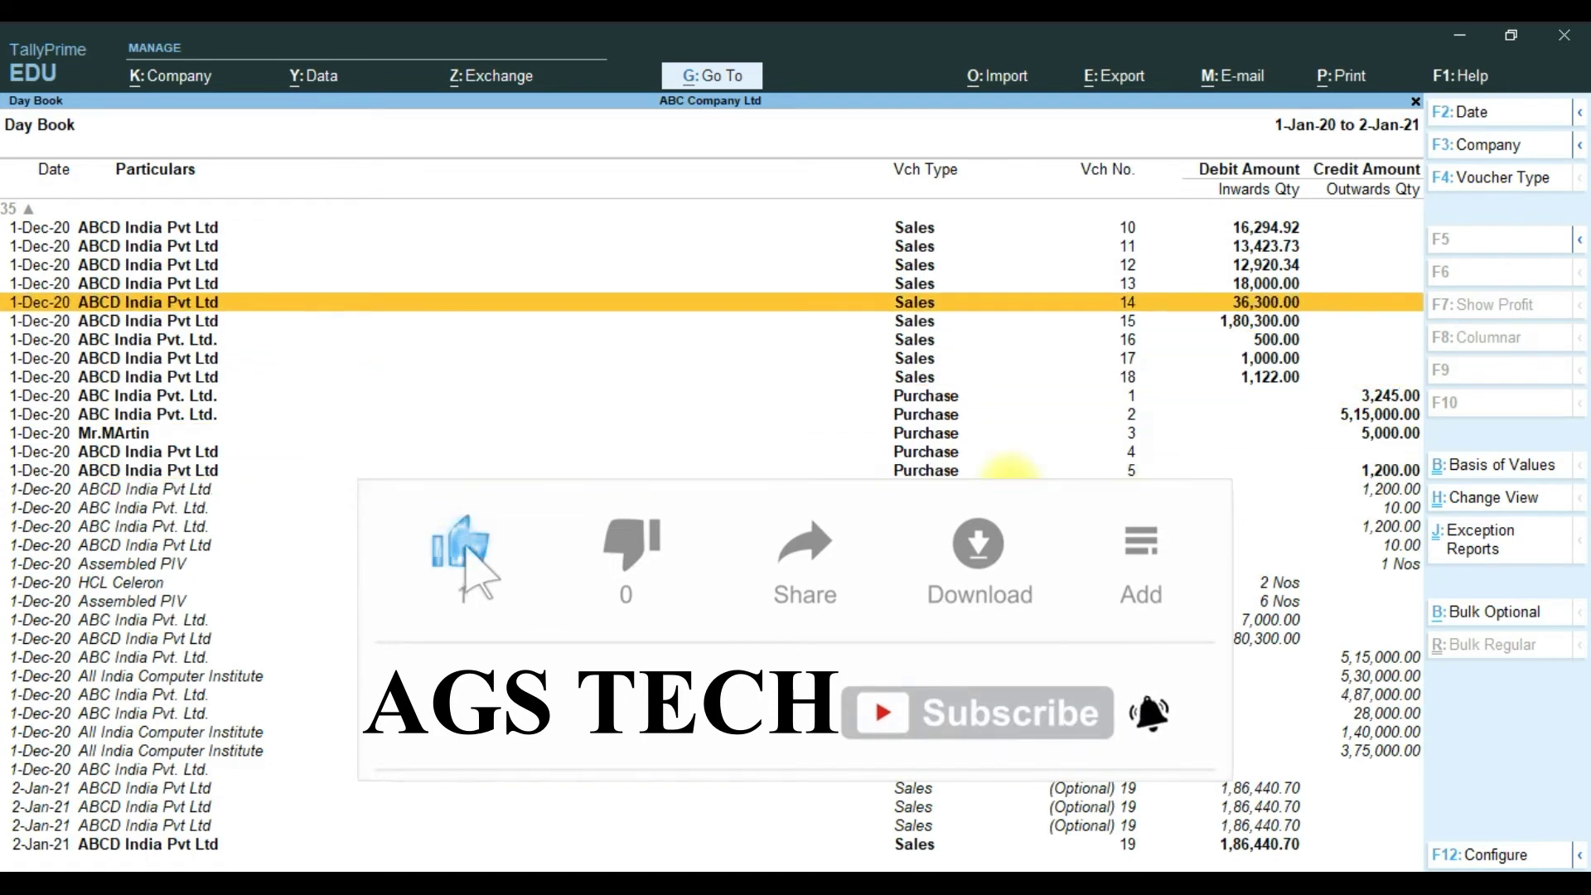
key("Up")
key("Up")
key("Up")
key("Up")
key("Up")
key("Up")
key("ctrl+space")
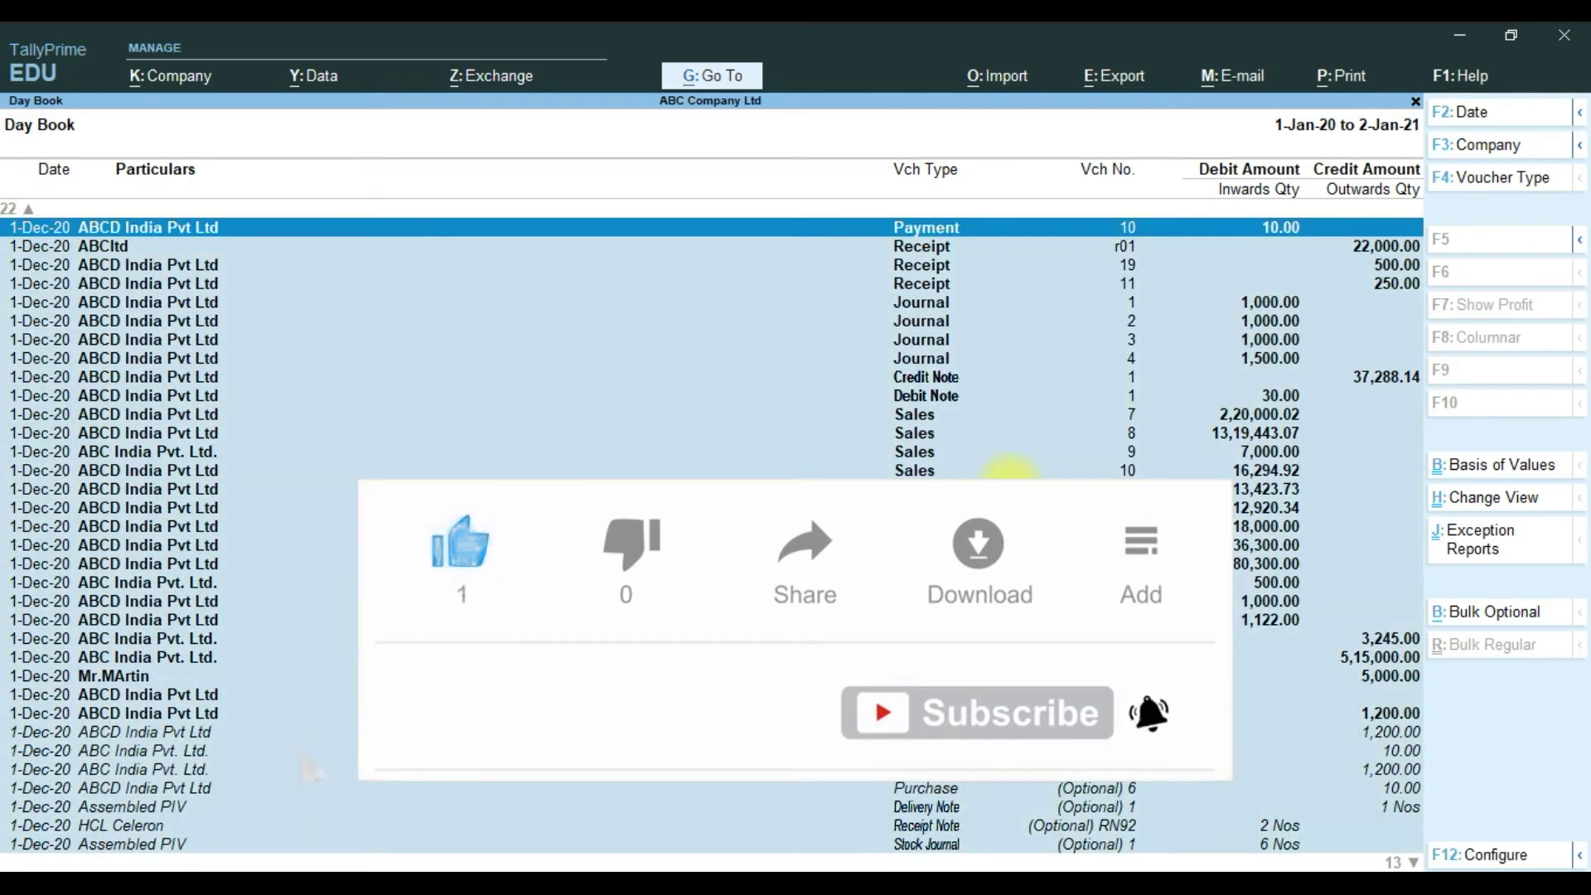
key("Down")
key("Down")
key("Down")
key("Down")
key("Down")
key("Down")
key("Down")
key("Down")
key("Down")
key("Down")
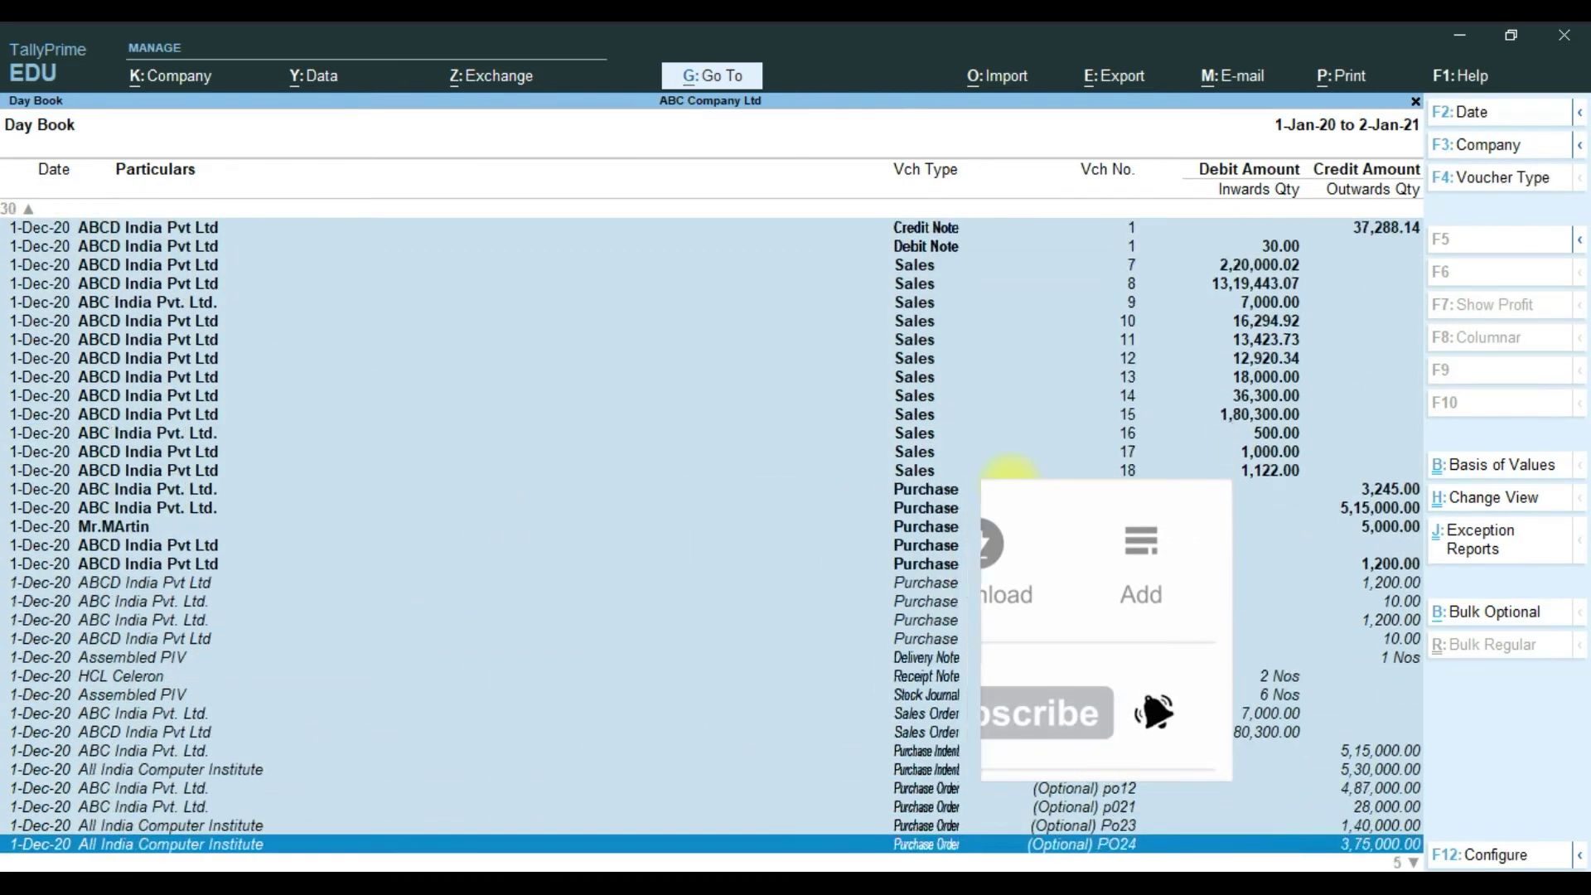
key("Down")
key("Down")
key("Down")
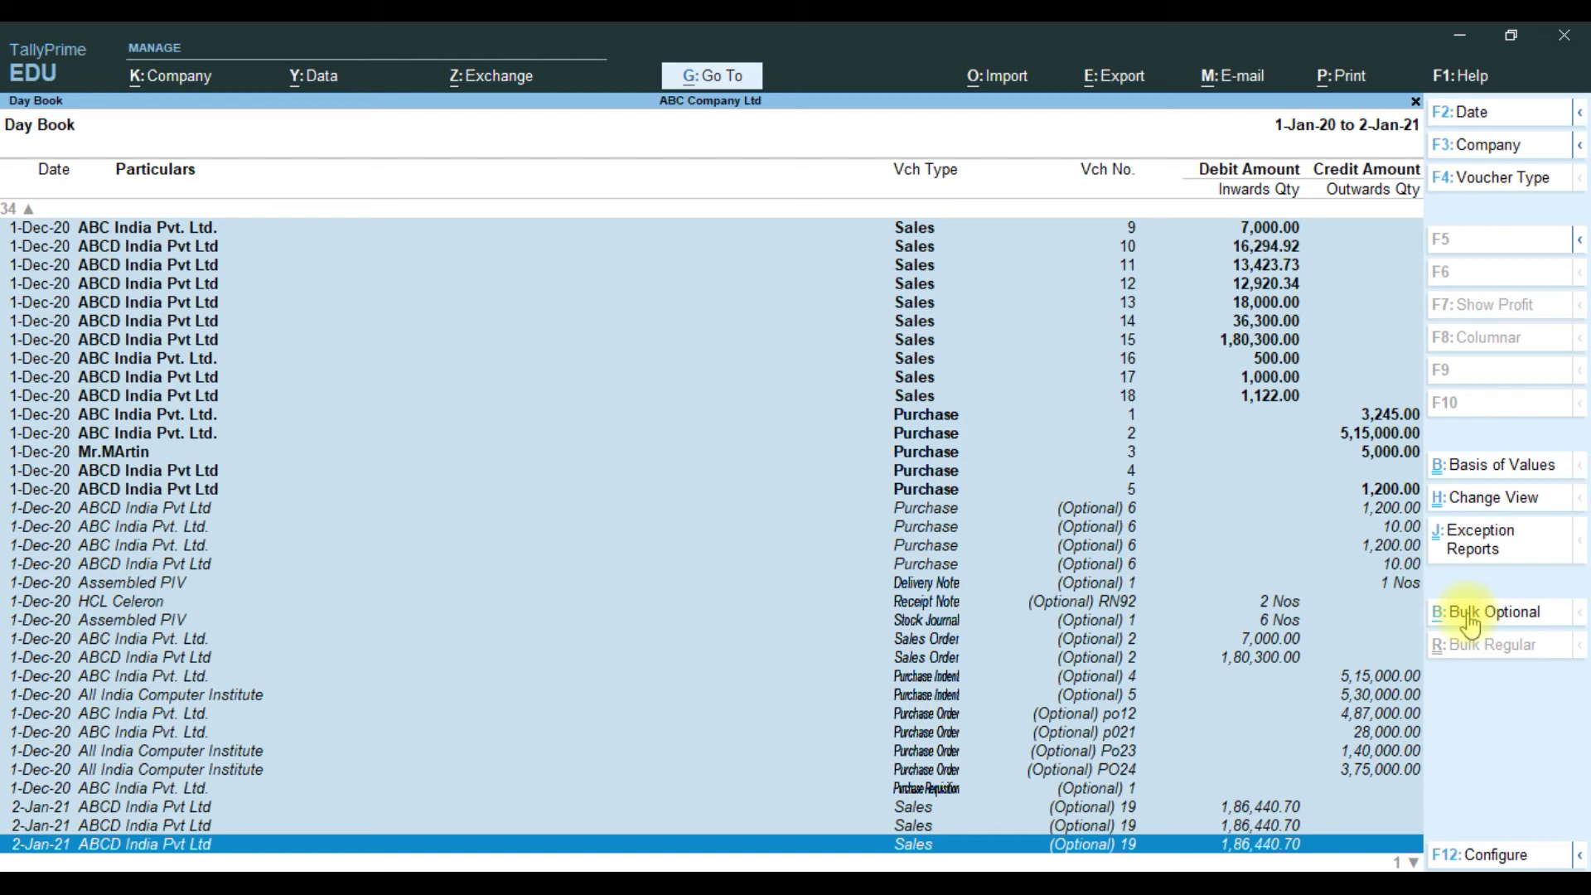
Run Bulk Optional on all marked vouchers and review the fully Optional Day Book list.
left_click(1468, 626)
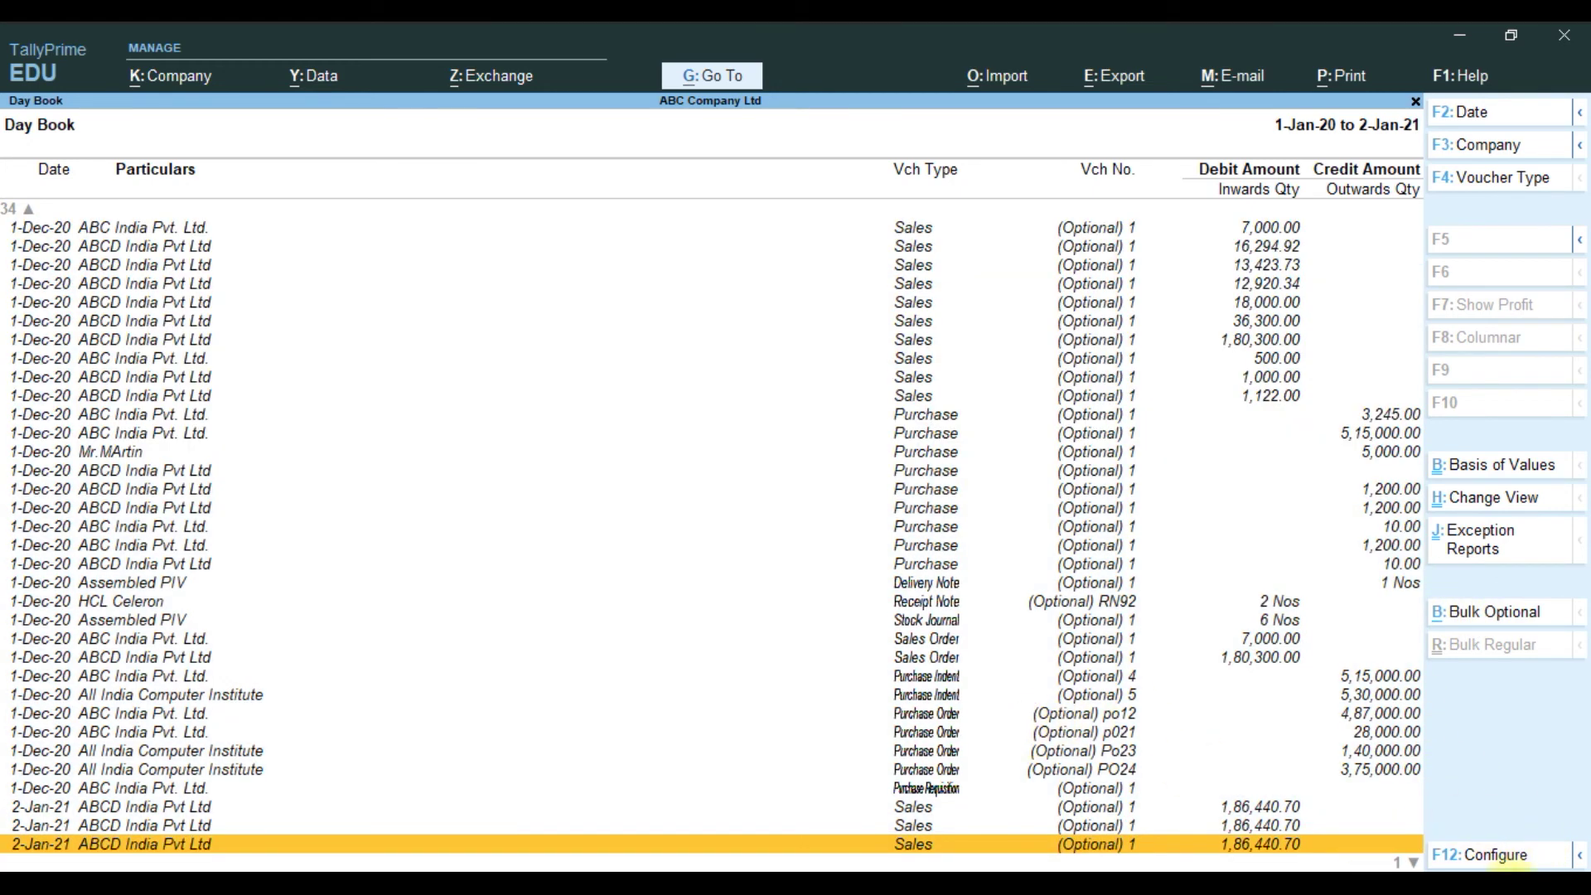
key("Up")
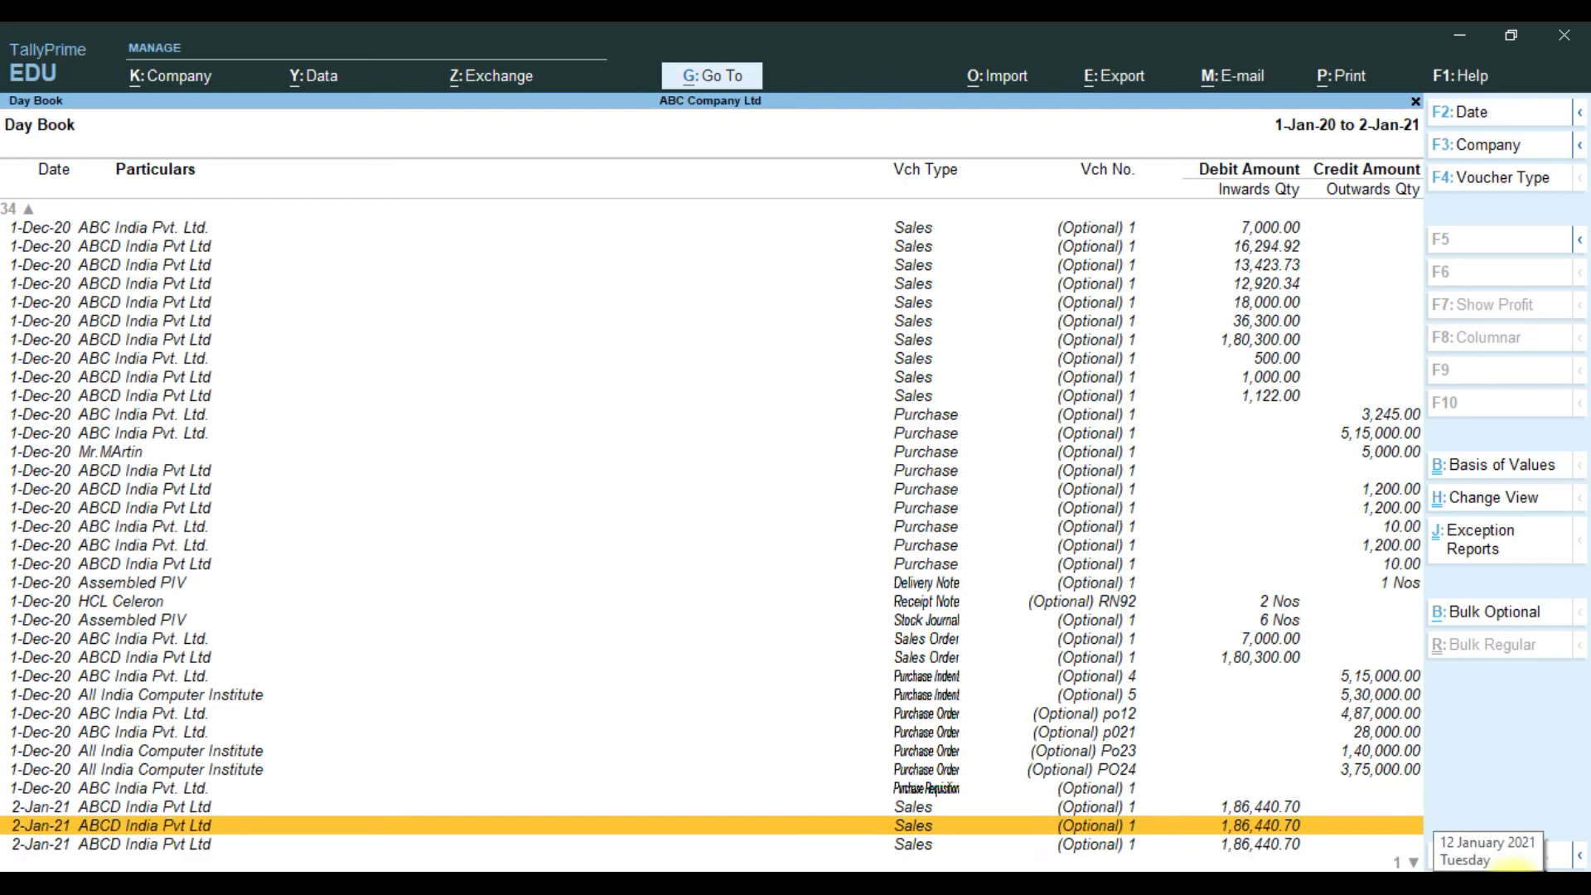
key("Up")
key("Up")
key("Up")
key("Up")
key("Up")
key("Up")
key("Up")
key("Up")
key("Up")
key("Up")
key("Up")
key("Up")
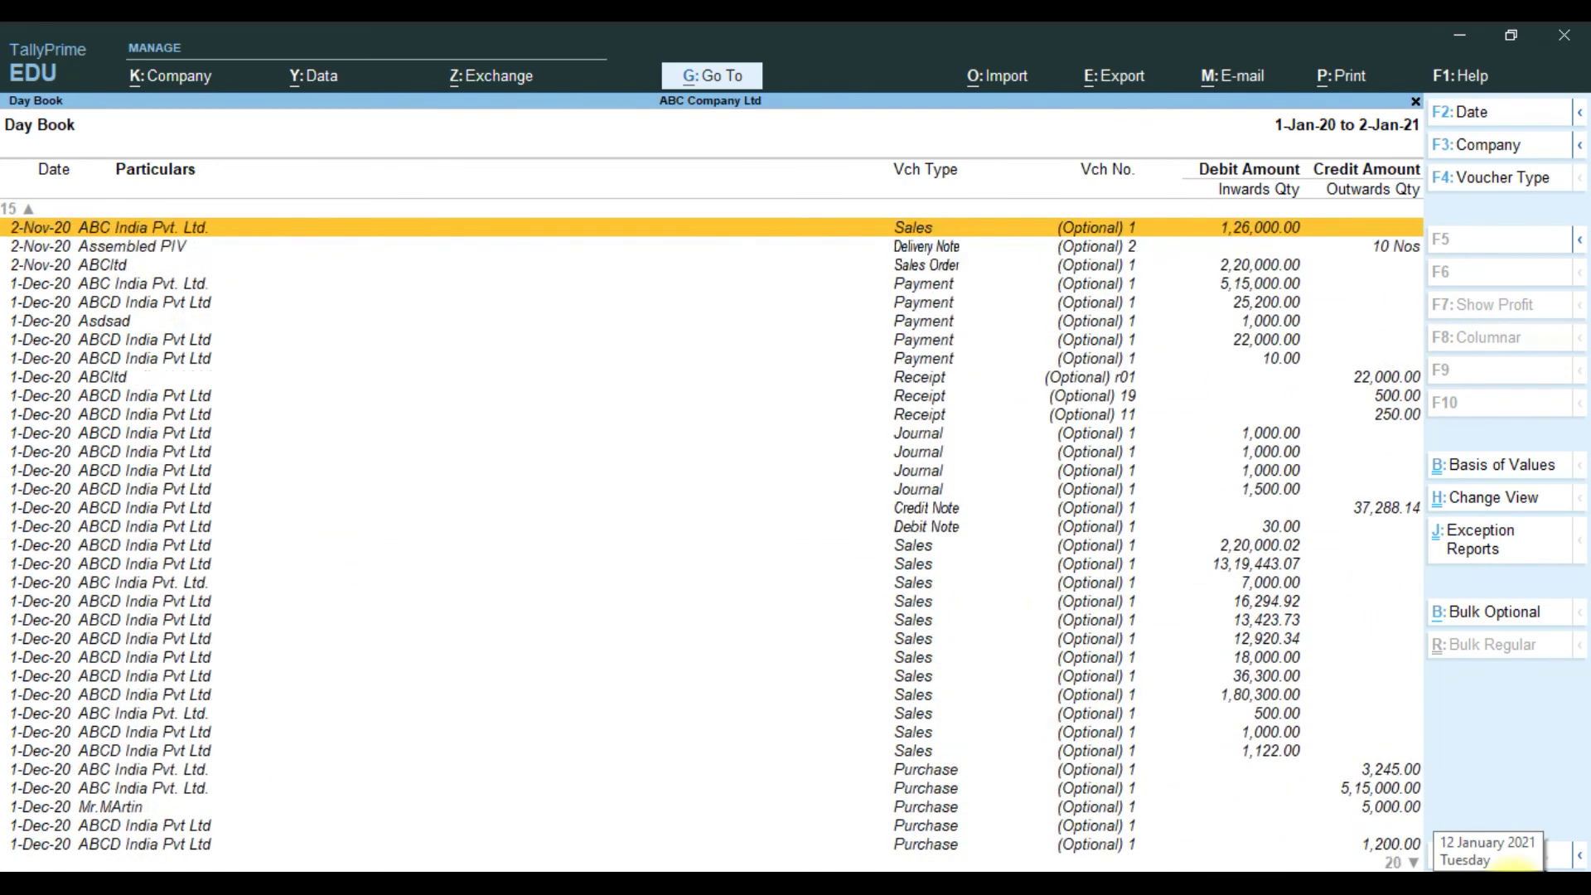
key("Up")
key("Up")
key("Up")
key("Down")
key("Down")
key("Down")
key("Down")
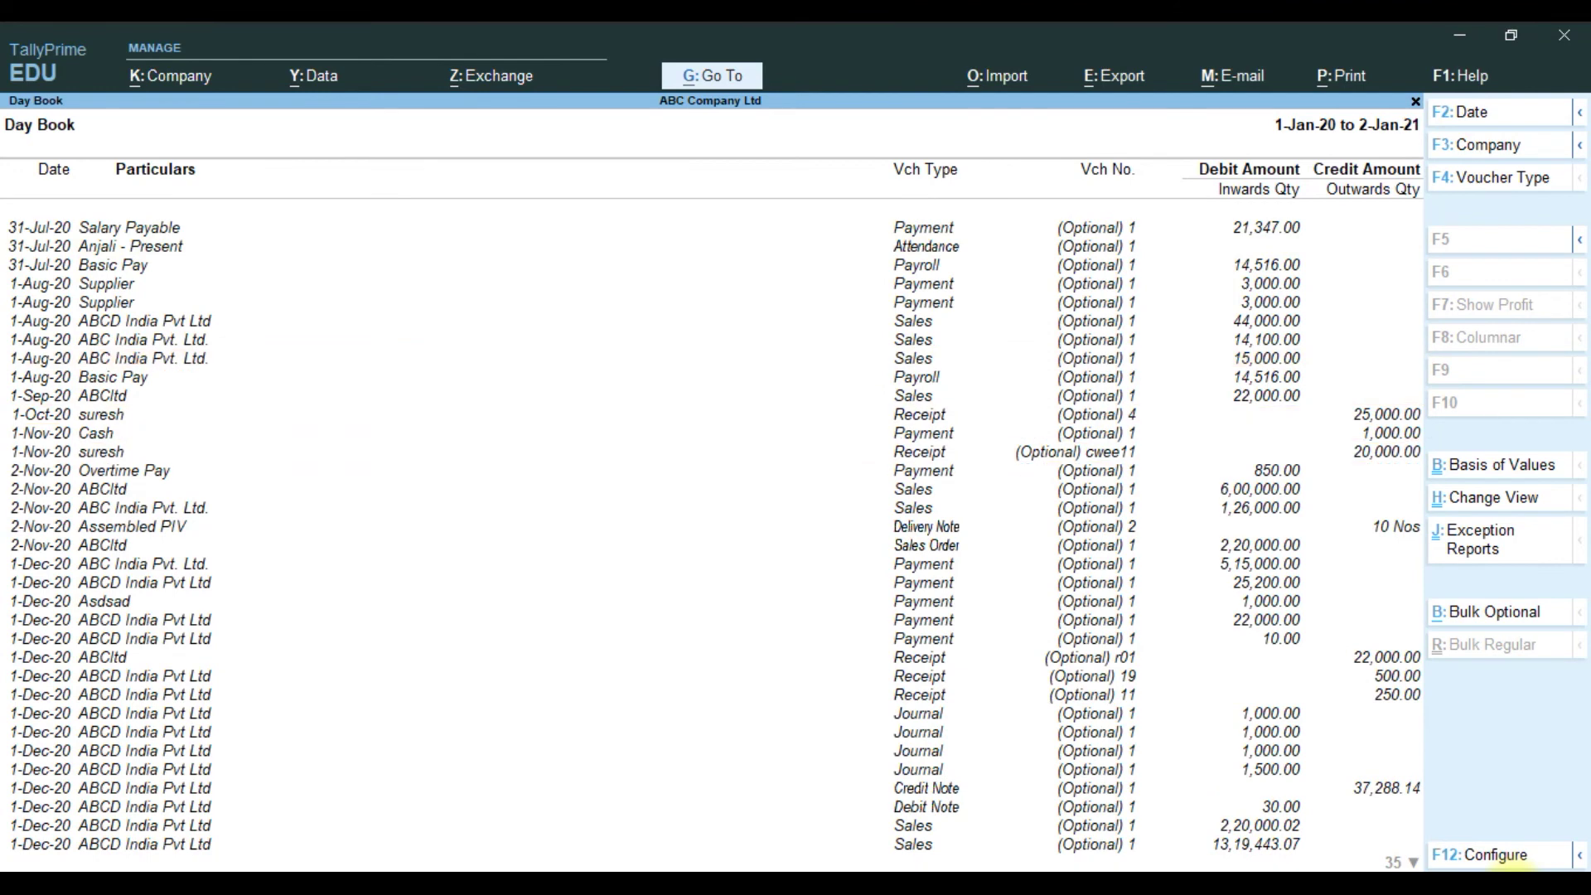
key("Down")
key("Down")
key("Down")
key("Down")
key("Down")
key("Down")
key("Down")
key("Down")
key("Down")
key("Down")
key("Down")
key("Down")
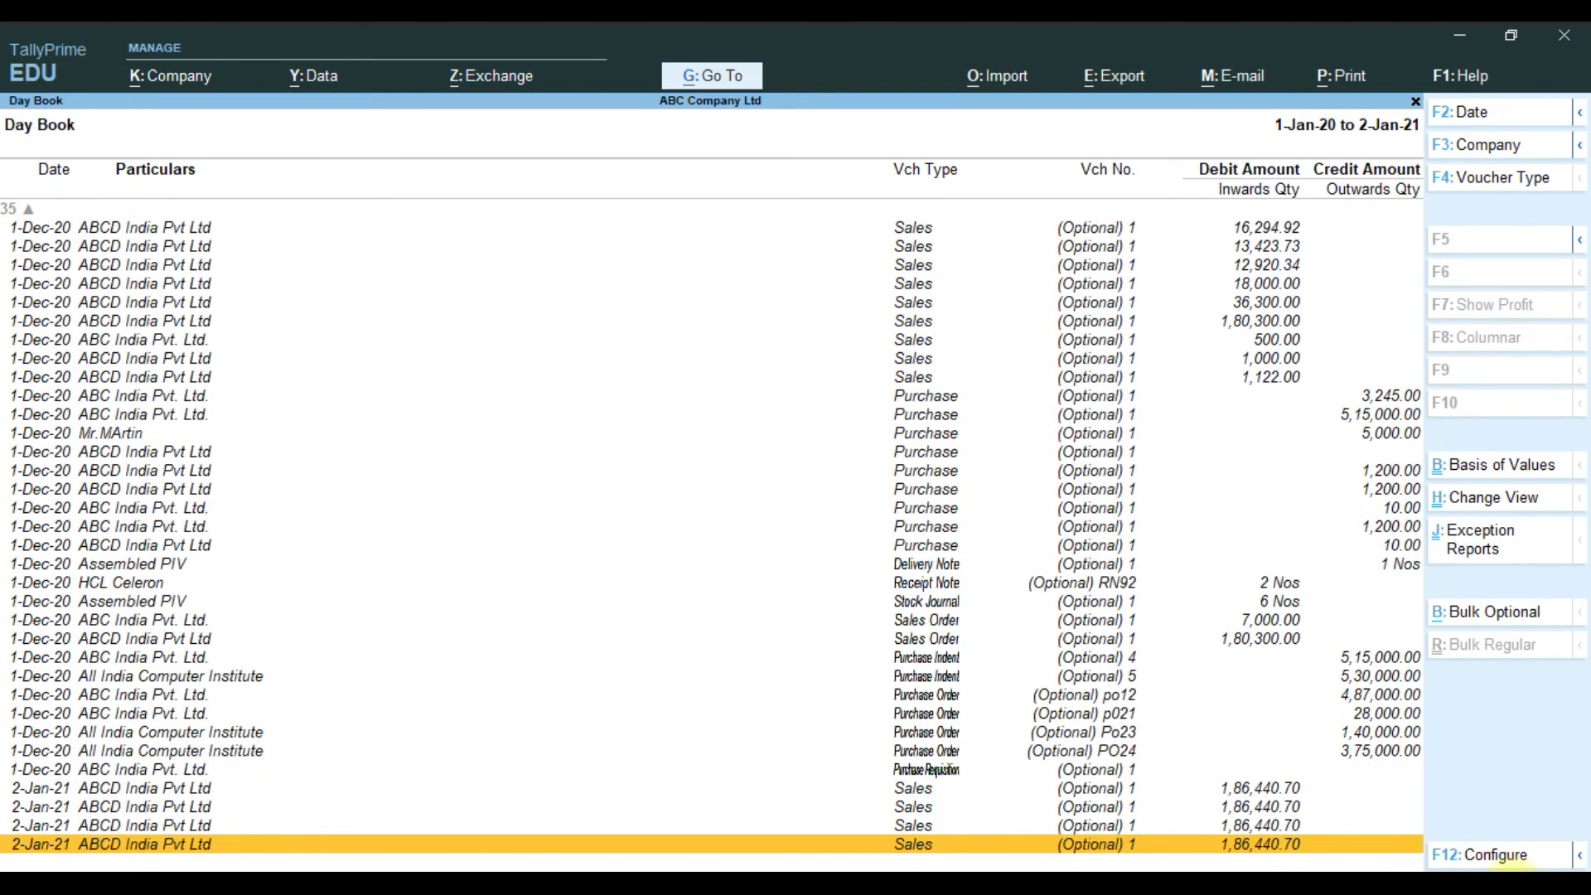
key("Up")
key("Up")
key("Up")
key("Up")
key("Up")
key("Up")
key("Up")
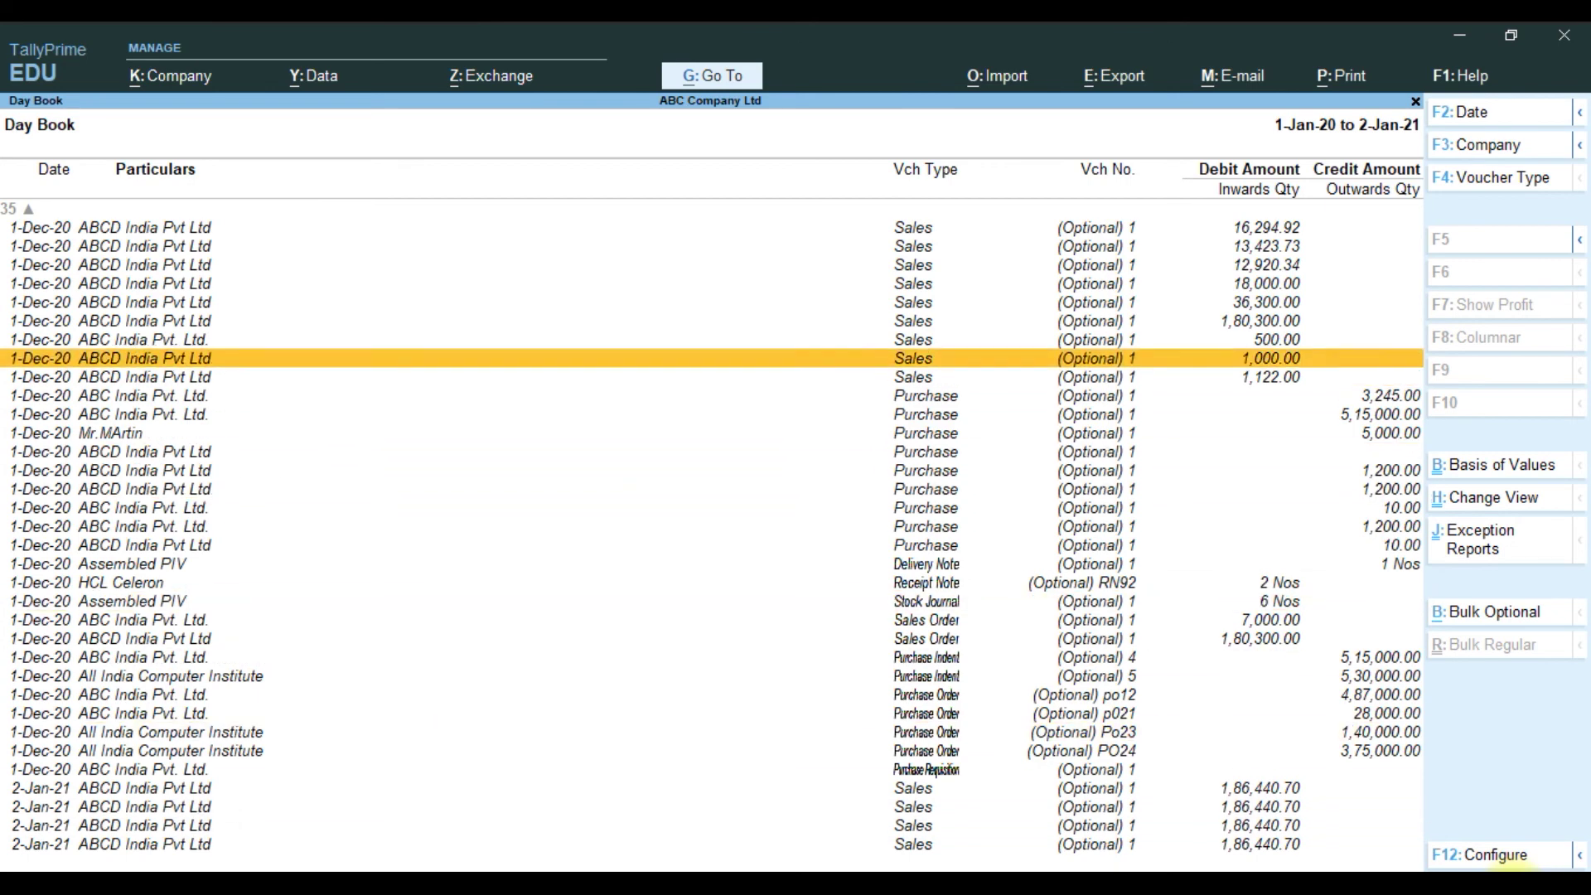
key("Up")
key("Up")
key("Up")
key("Up")
key("Up")
key("Up")
key("Up")
key("Up")
key("Up")
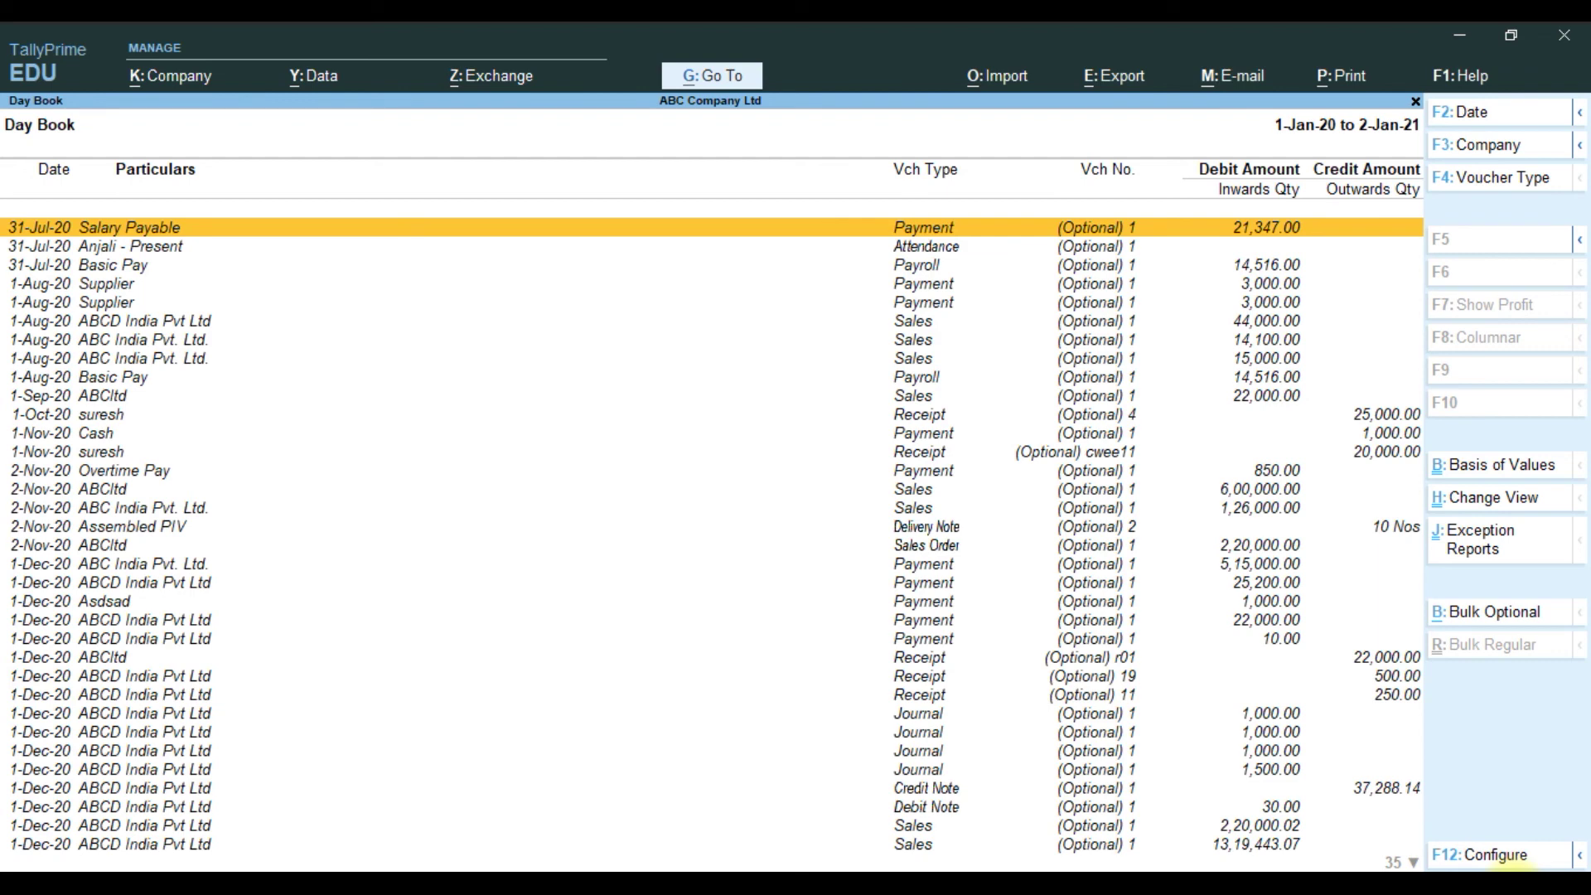
Close the Day Book and open the AGS Info Tech Contact Us screen from the Gateway.
key("Escape")
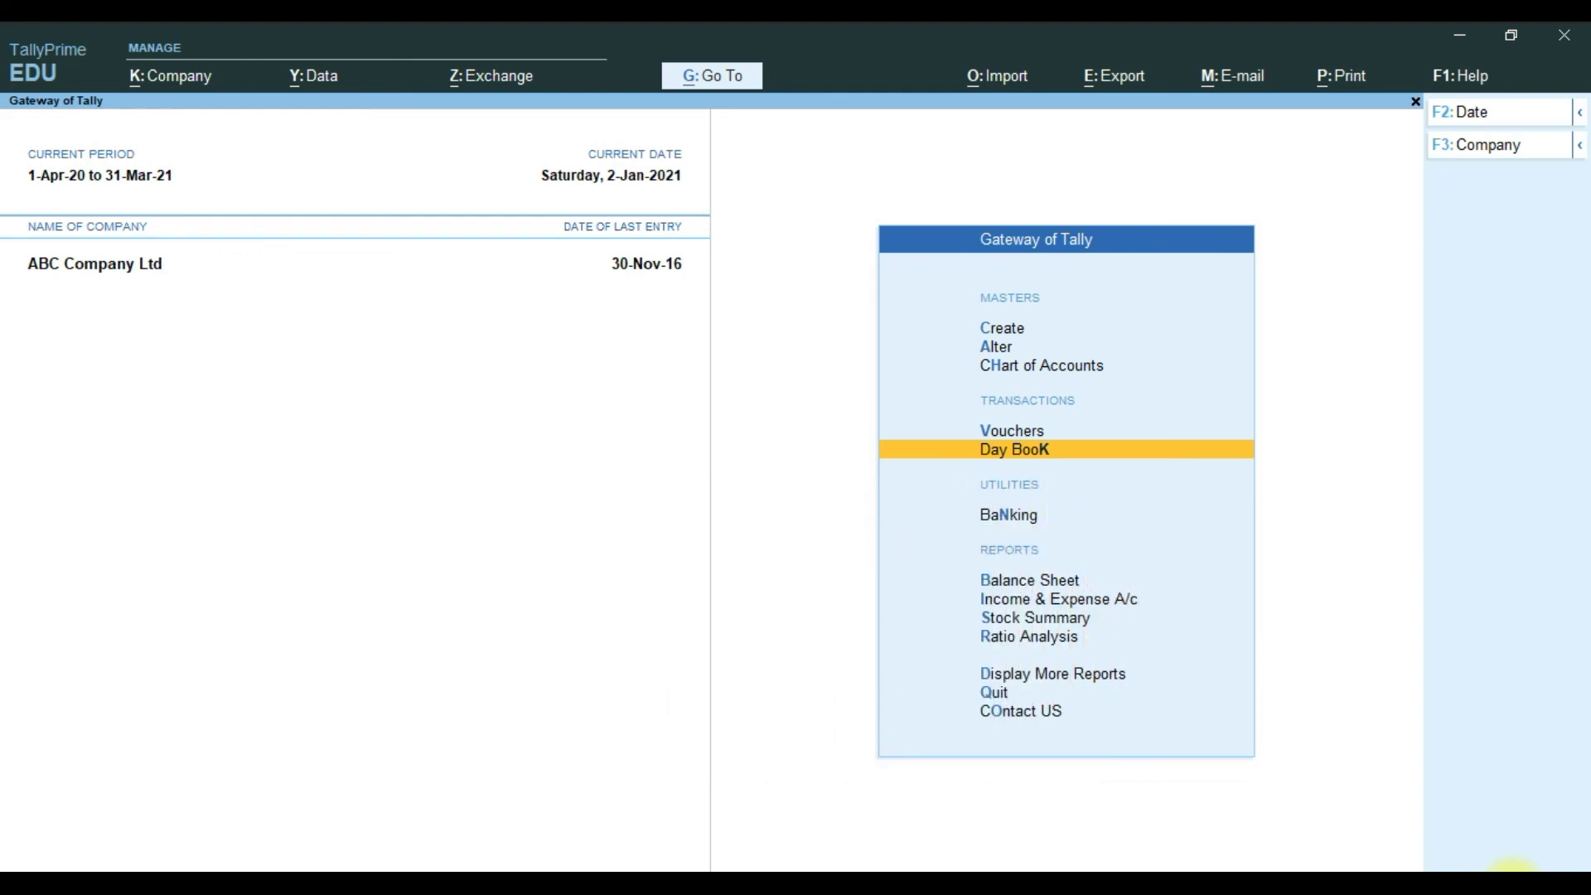
key("Down")
key("Down")
key("Down")
key("Down")
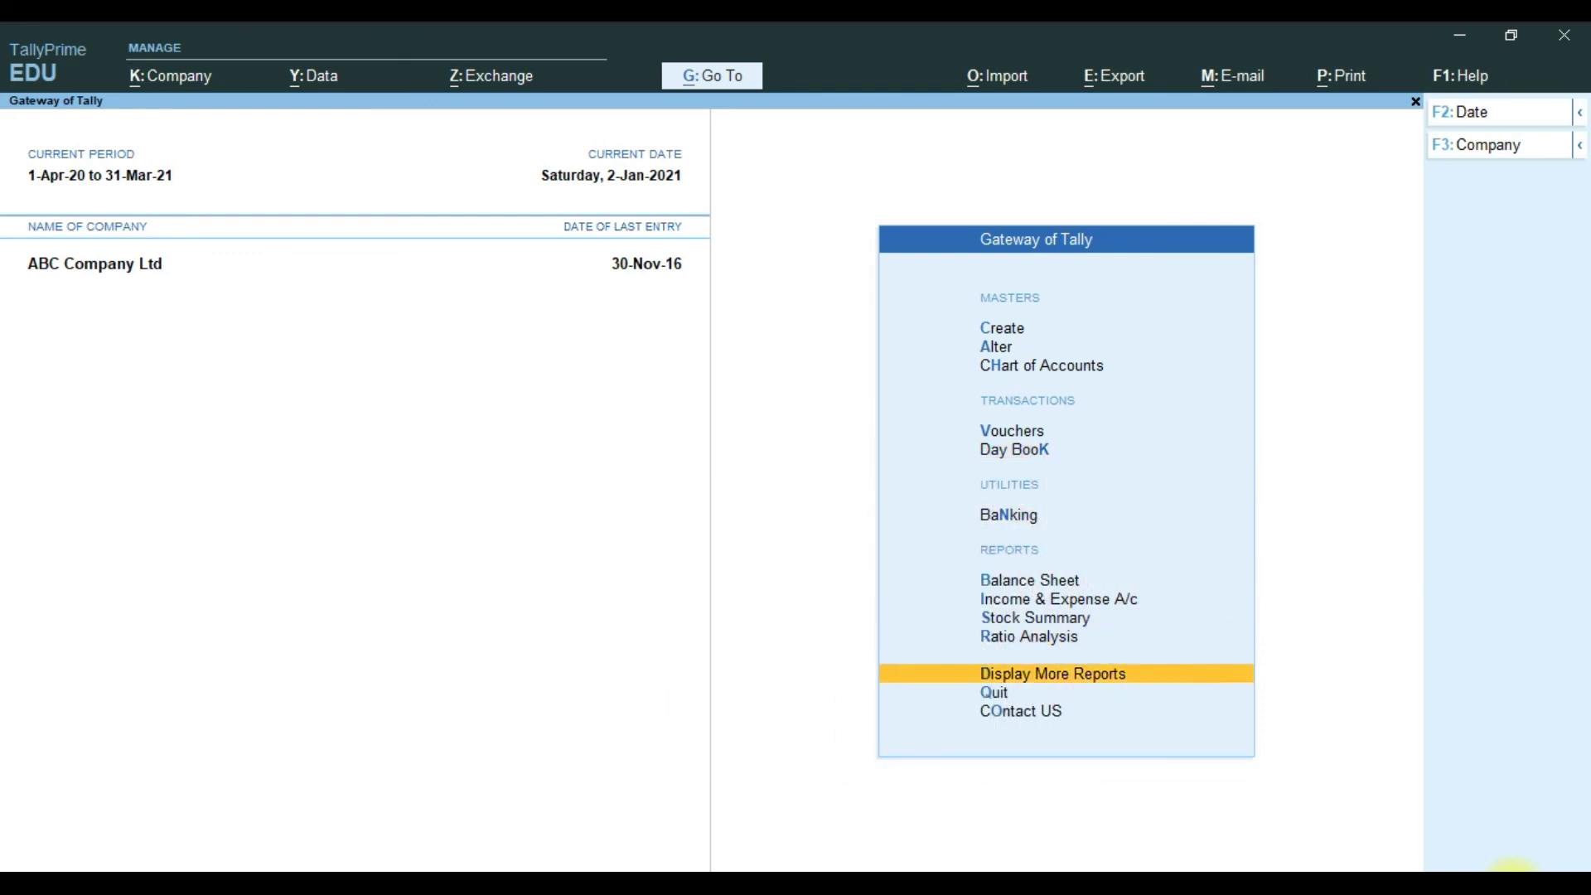
key("Down")
key("Down")
key("Return")
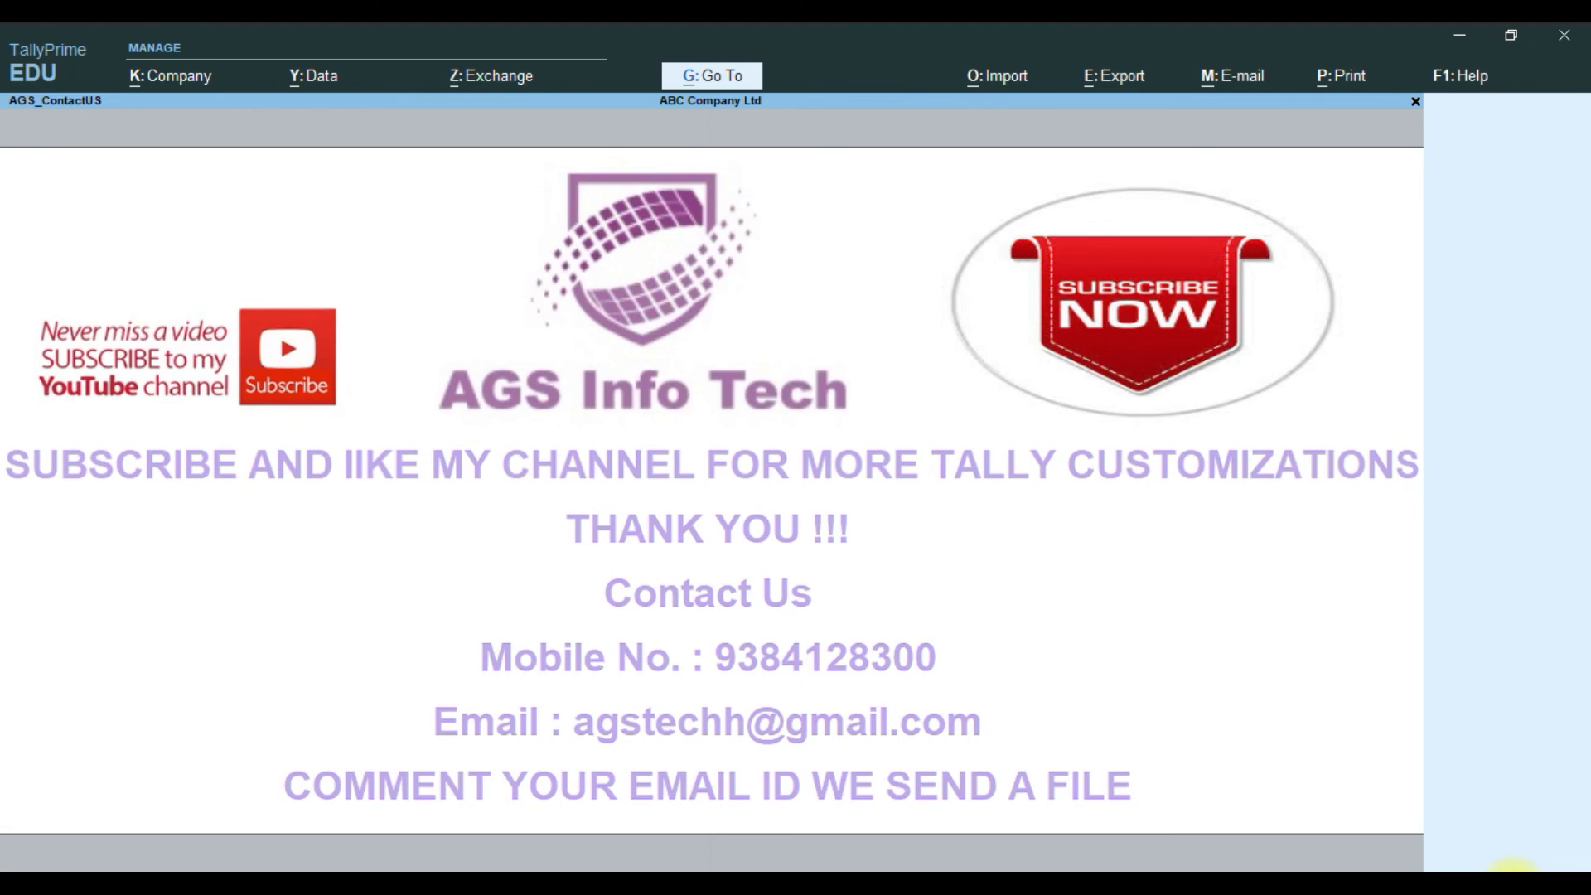